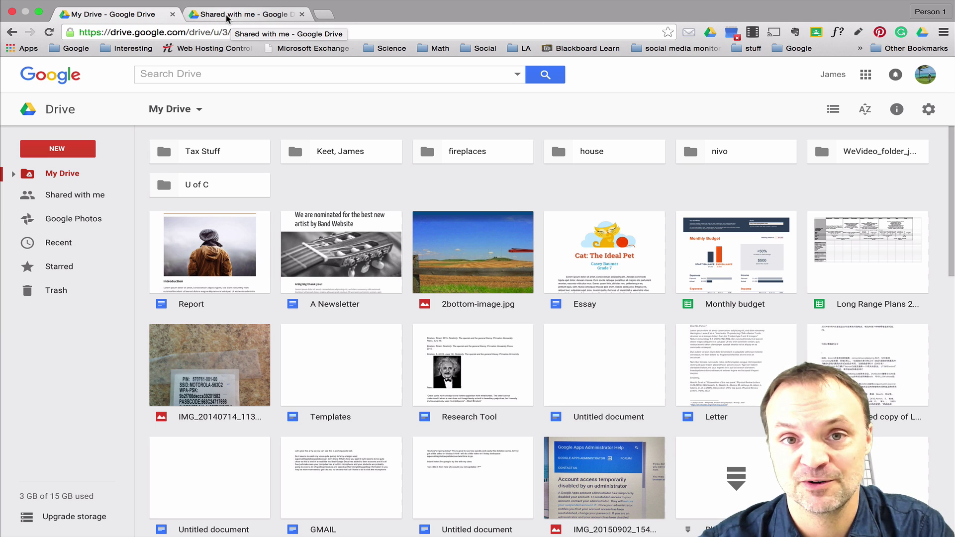
# Select the Report document in the My Drive file list.
pyautogui.click(208, 251)
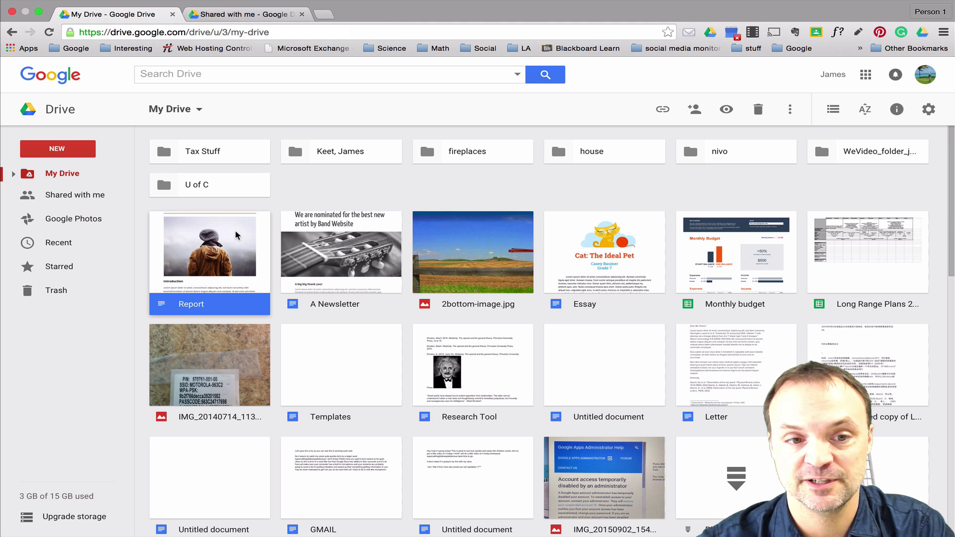
# Share Report with the recipient's suggested contact, with Can edit access, and send the invitation.
pyautogui.rightClick(207, 245)
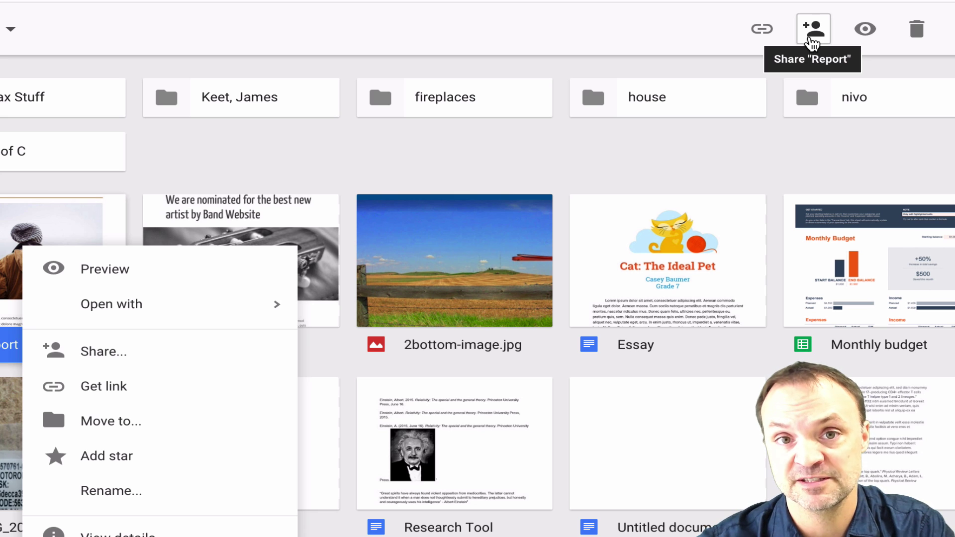
pyautogui.click(810, 41)
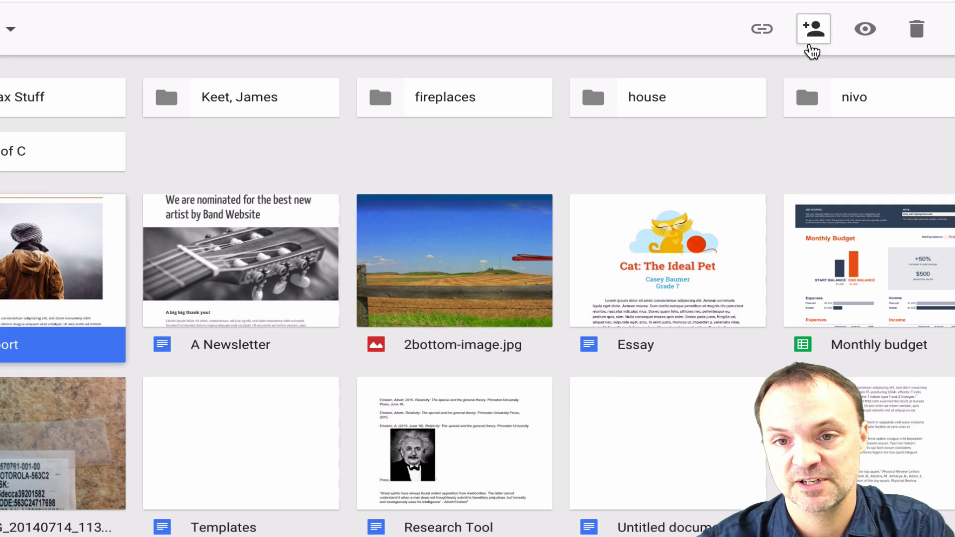
pyautogui.click(810, 45)
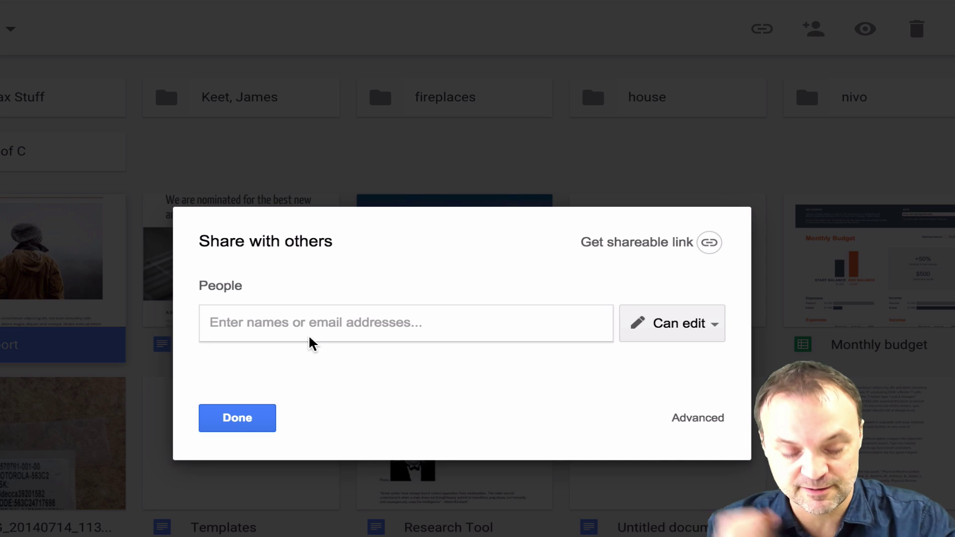
pyautogui.write('jamie@')
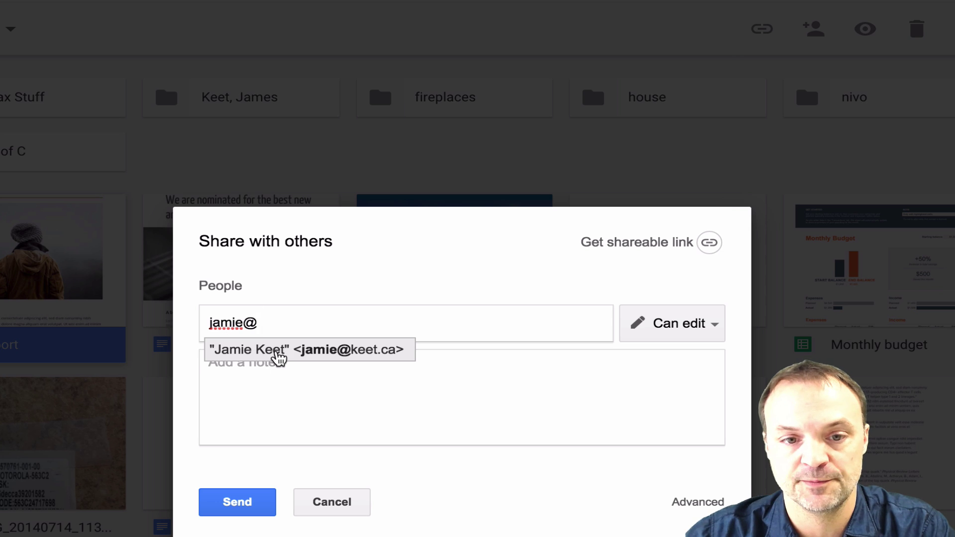
pyautogui.click(276, 351)
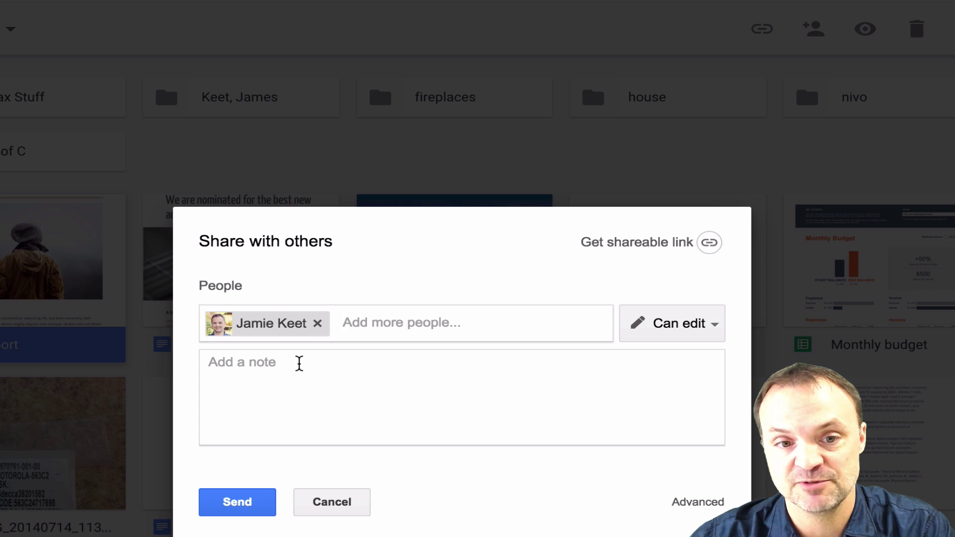
pyautogui.click(244, 512)
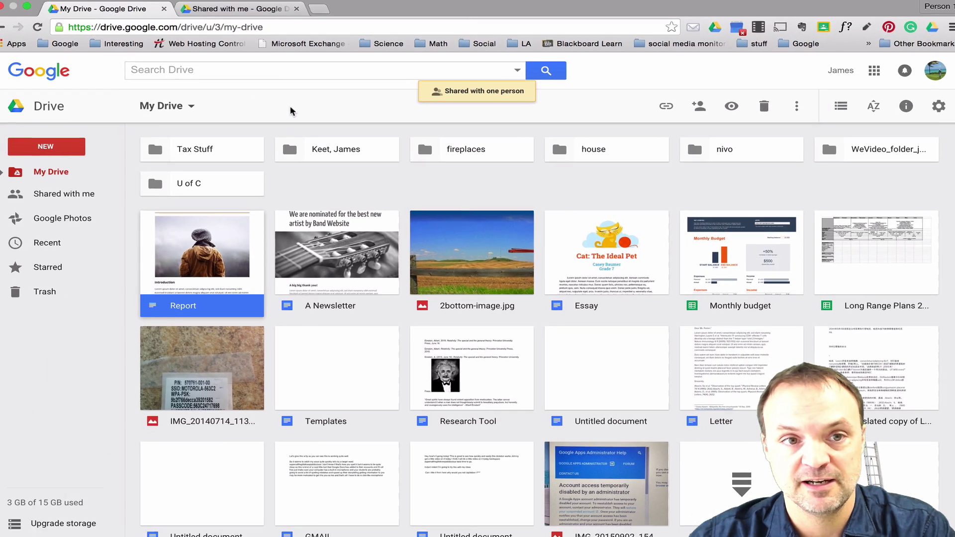
# On the recipient's account, move the shared Report from Shared with me into My Drive.
pyautogui.click(241, 14)
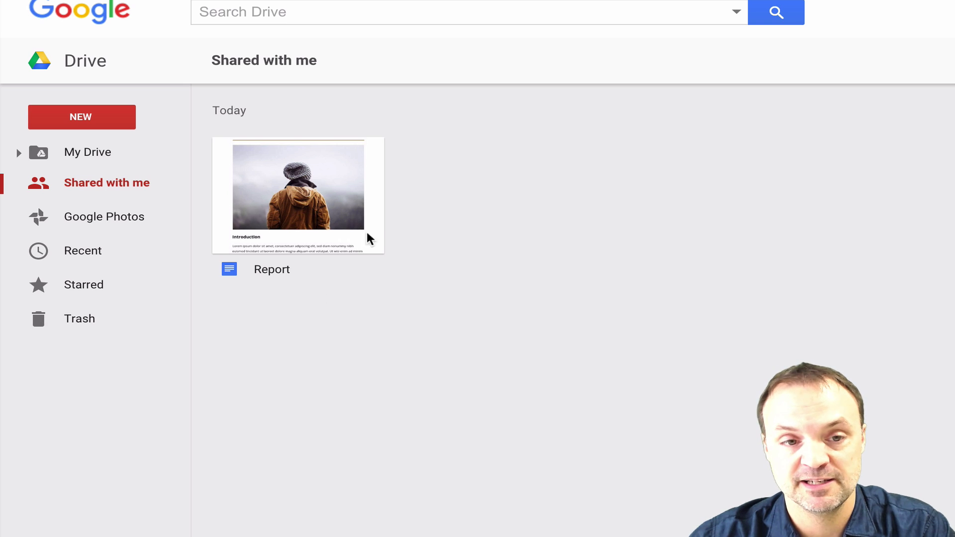
pyautogui.click(312, 196)
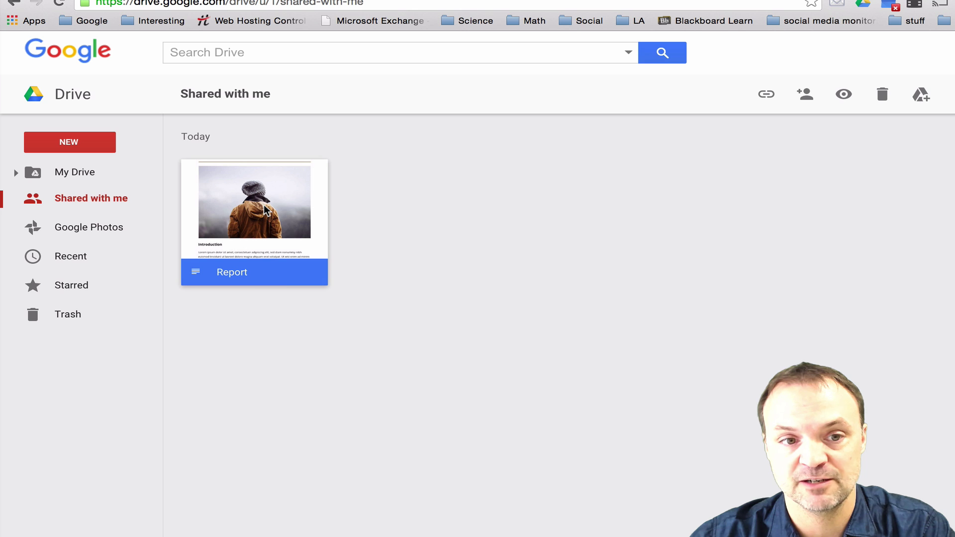
pyautogui.rightClick(311, 196)
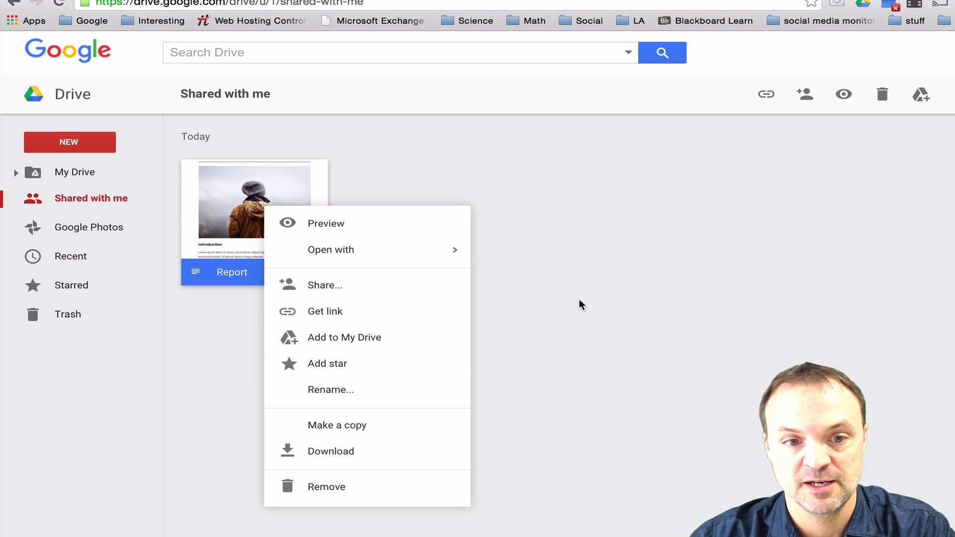
pyautogui.click(389, 348)
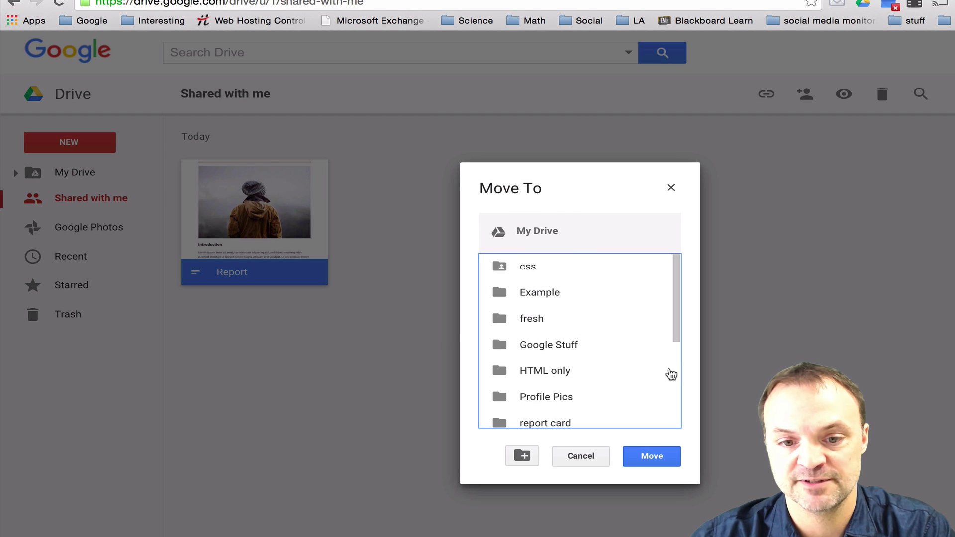
pyautogui.click(658, 455)
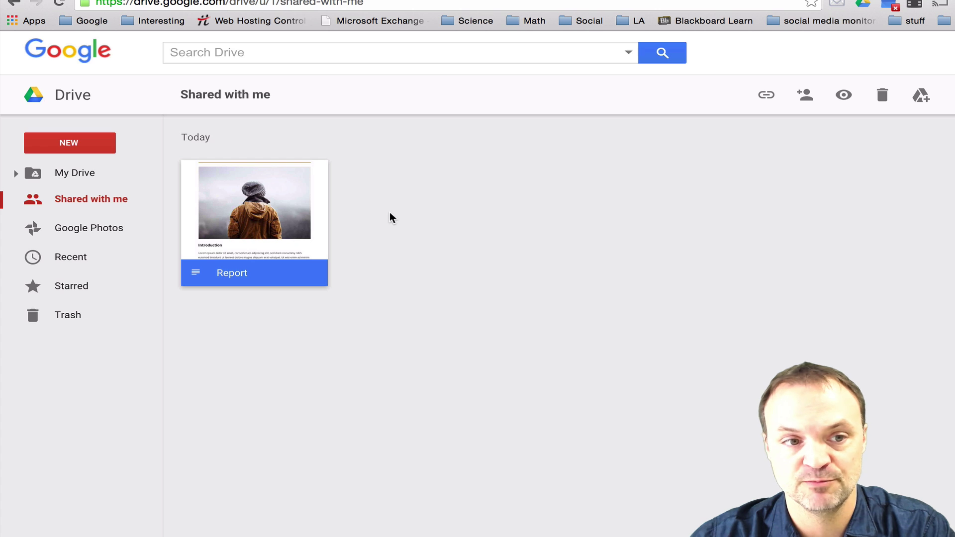
pyautogui.click(85, 177)
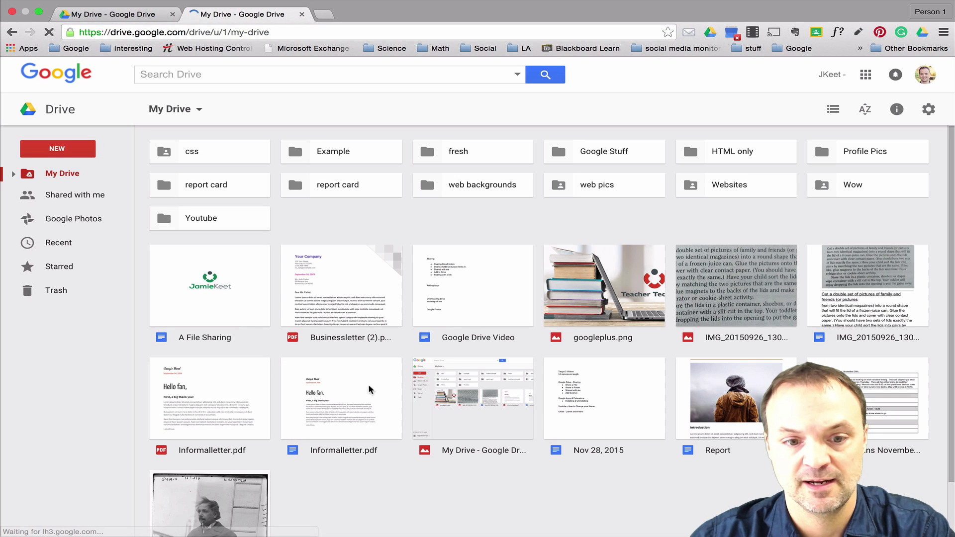
# Remove Report from the recipient's Shared with me list and confirm it stays in My Drive.
pyautogui.click(751, 407)
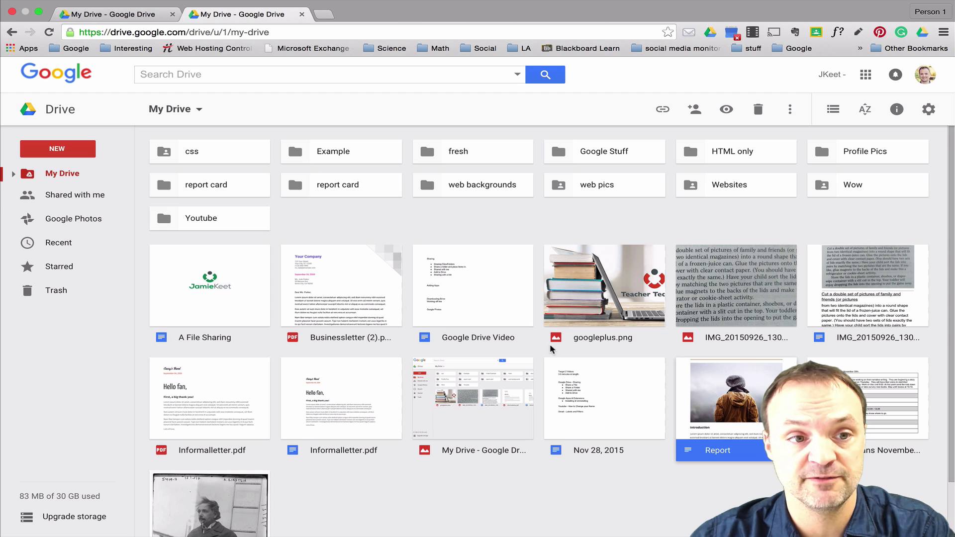
pyautogui.click(106, 194)
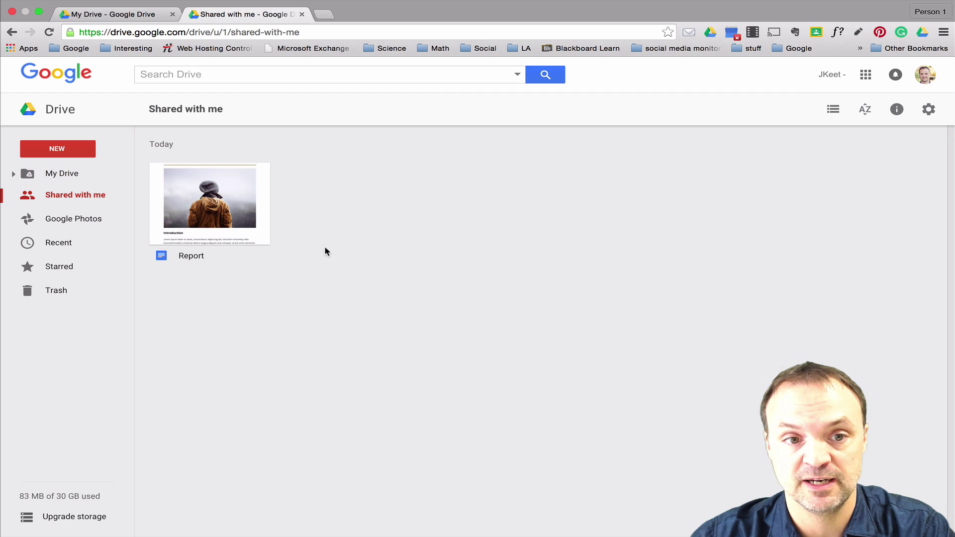
pyautogui.click(230, 205)
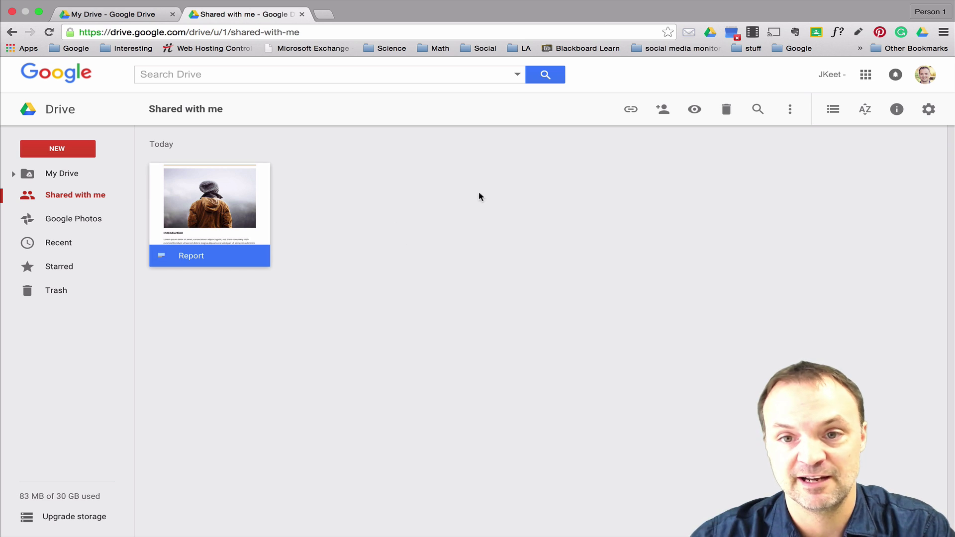
pyautogui.click(726, 109)
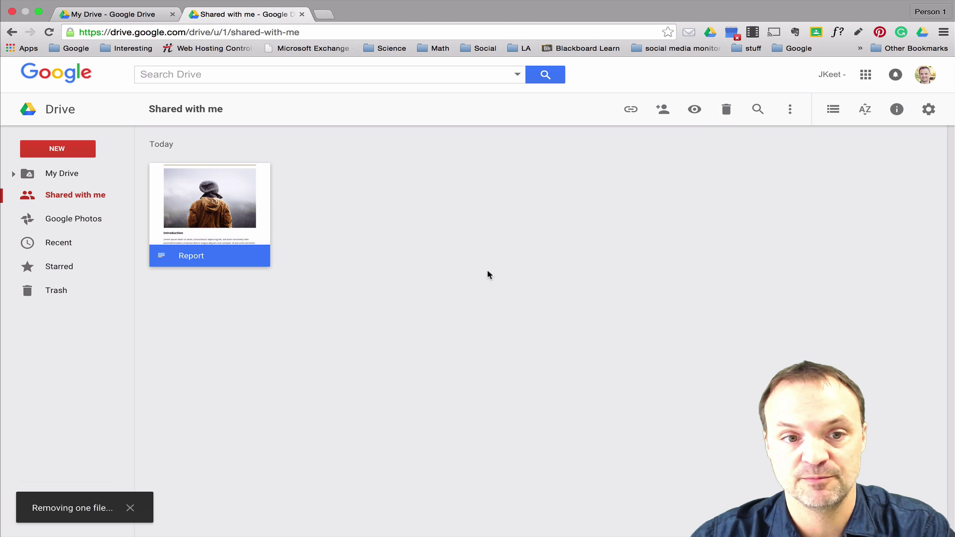
pyautogui.click(61, 173)
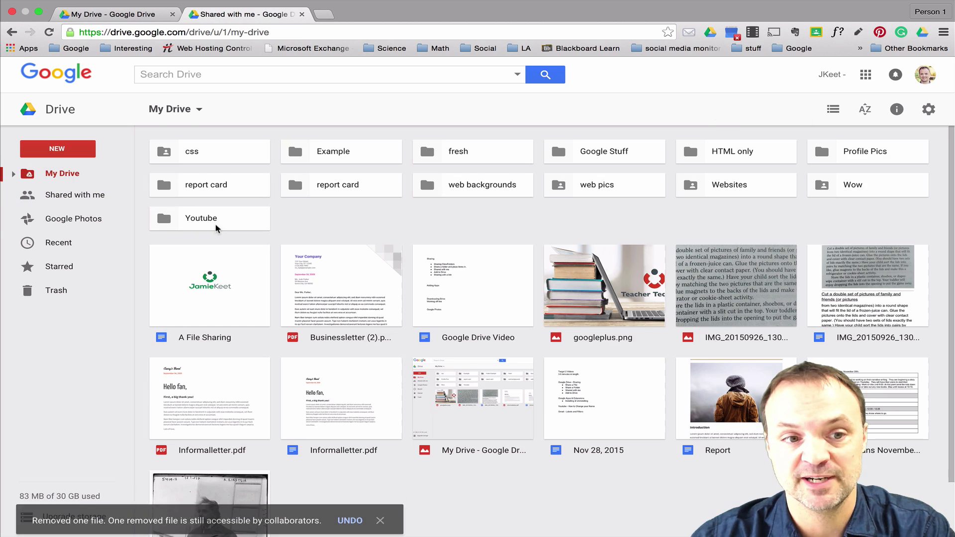
pyautogui.click(738, 421)
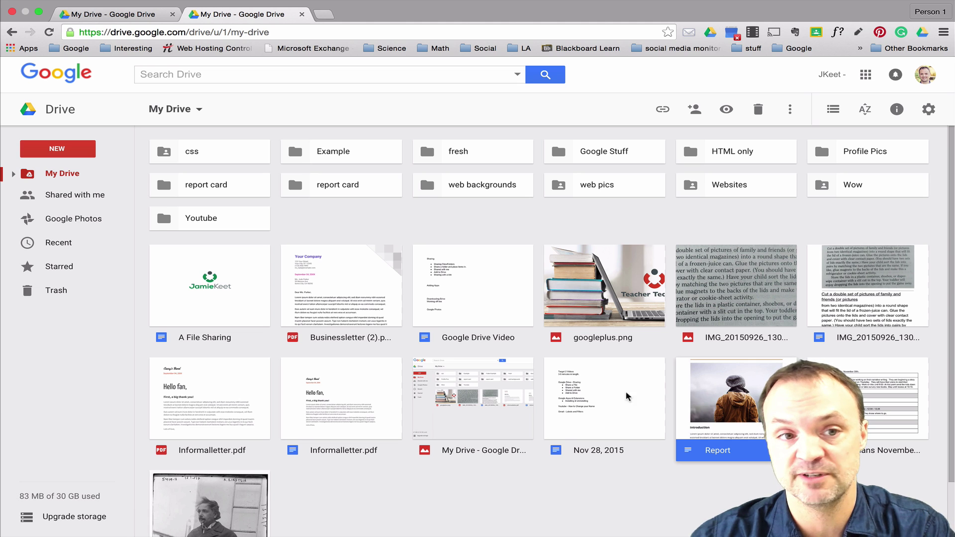
# In the sharer's My Drive, create a new folder named 'Example Sharing'.
pyautogui.click(138, 15)
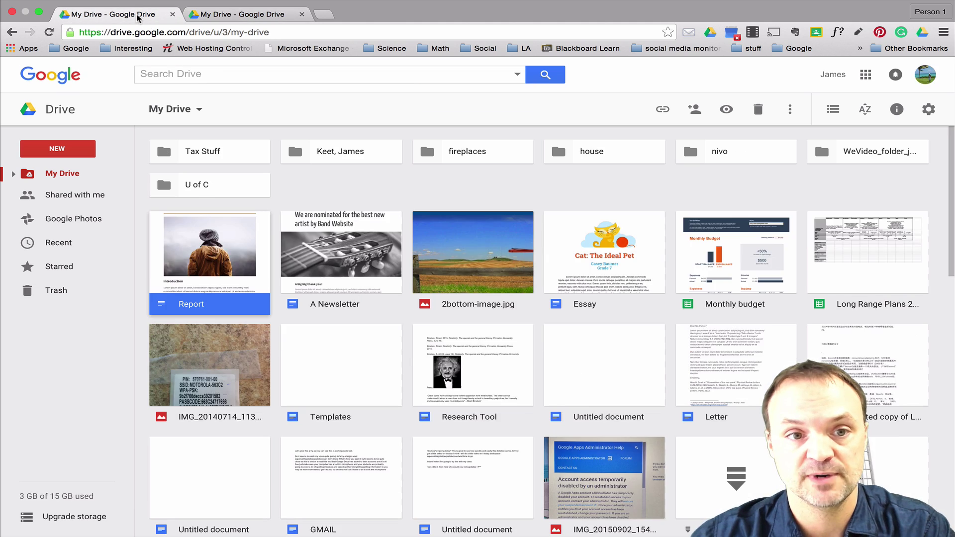
pyautogui.rightClick(332, 187)
pyautogui.click(349, 200)
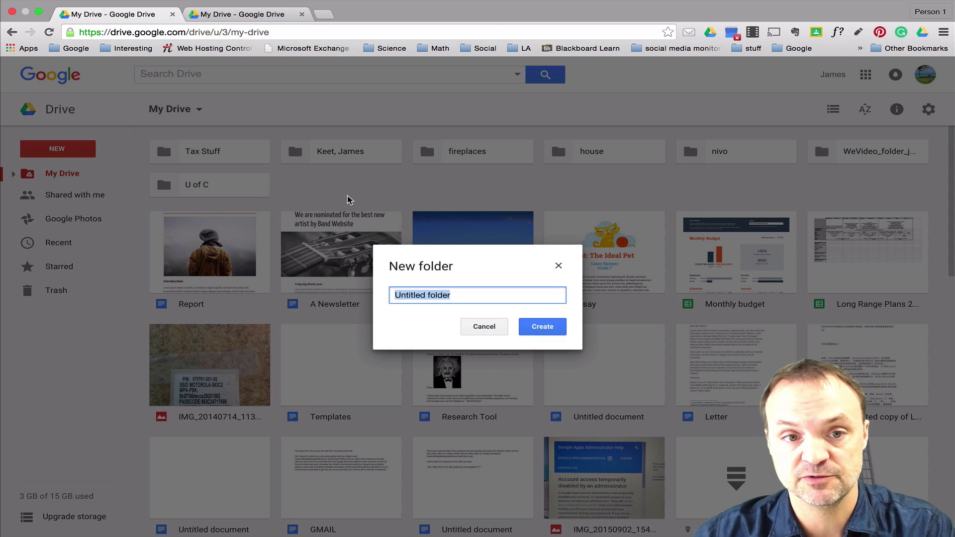
pyautogui.write('Example Shr')
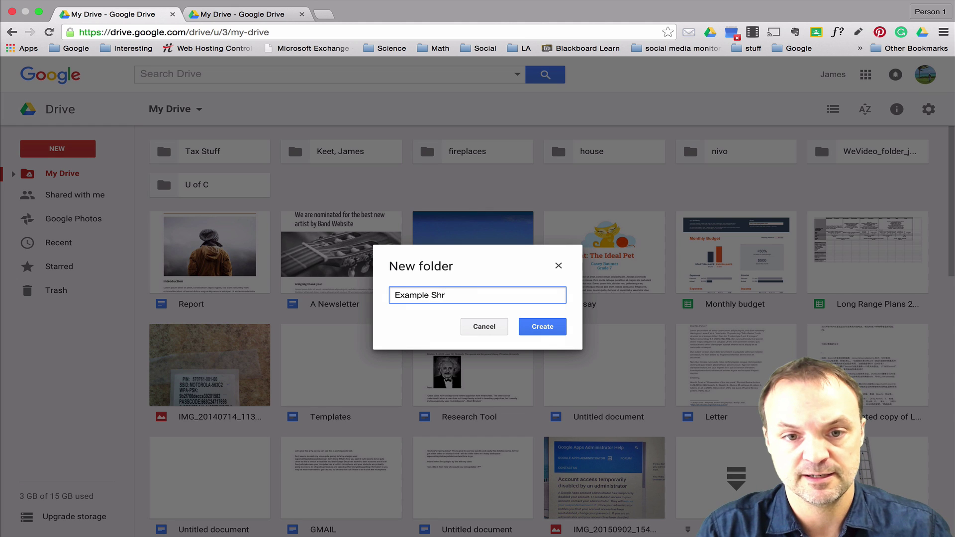
pyautogui.press('BackSpace')
pyautogui.write('aring')
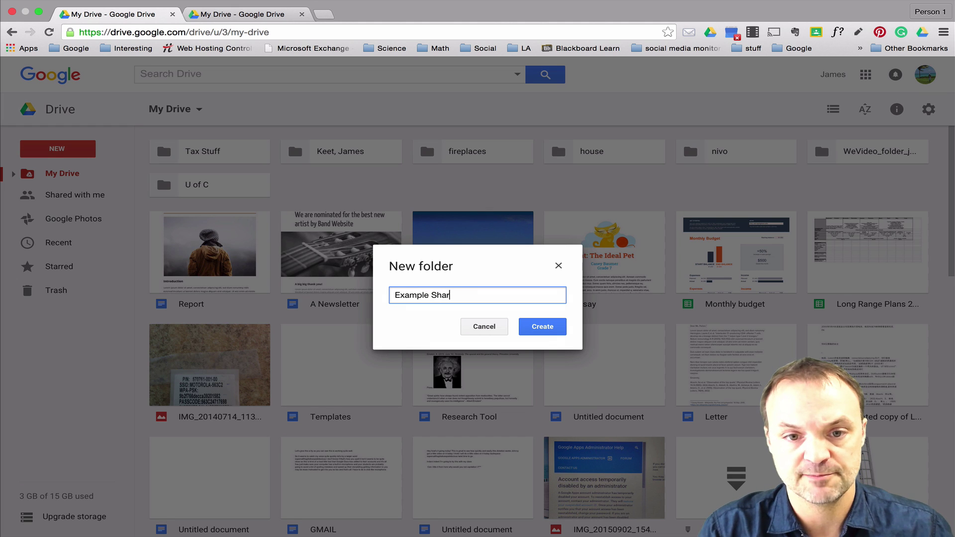
pyautogui.click(542, 328)
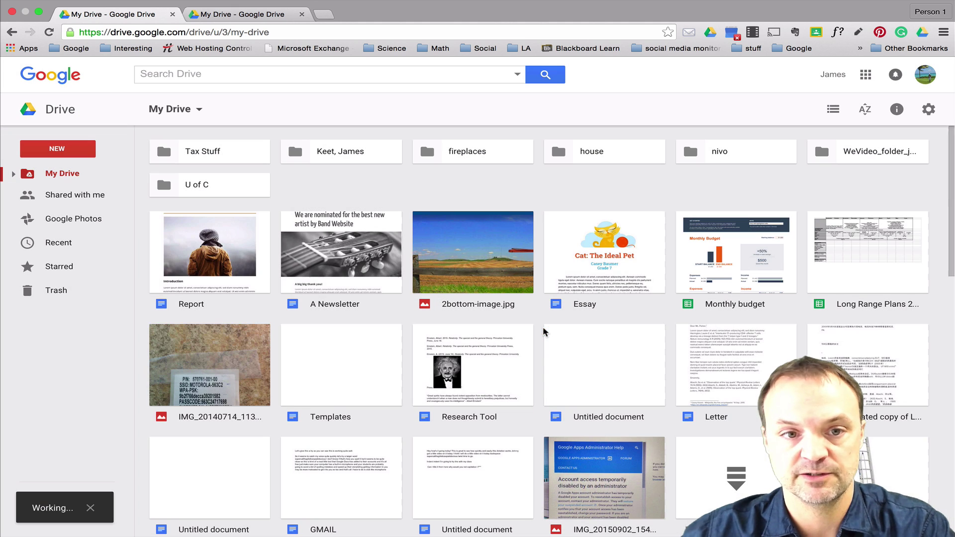
pyautogui.click(520, 291)
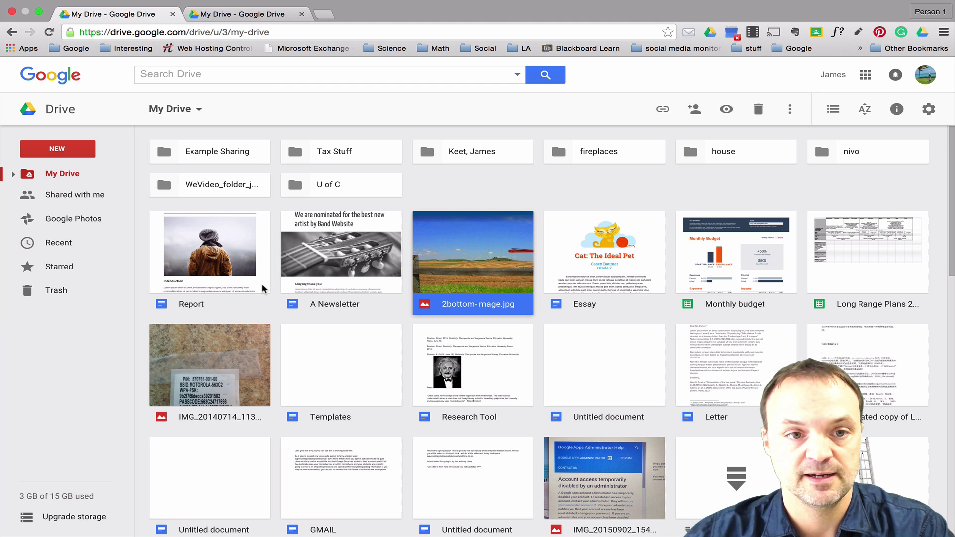
# Share the Example Sharing folder with the recipient's contact with Can edit access.
pyautogui.rightClick(207, 156)
pyautogui.click(254, 222)
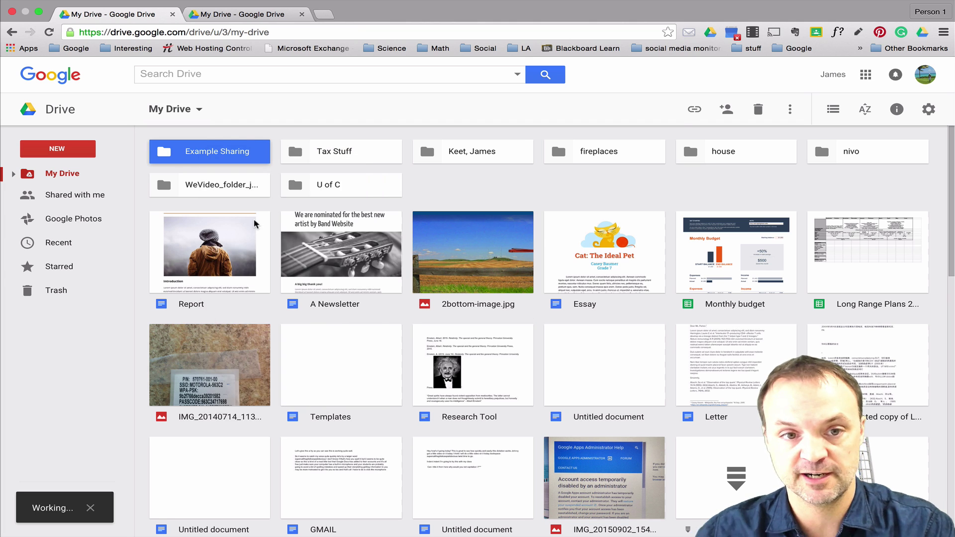
pyautogui.write('jamie')
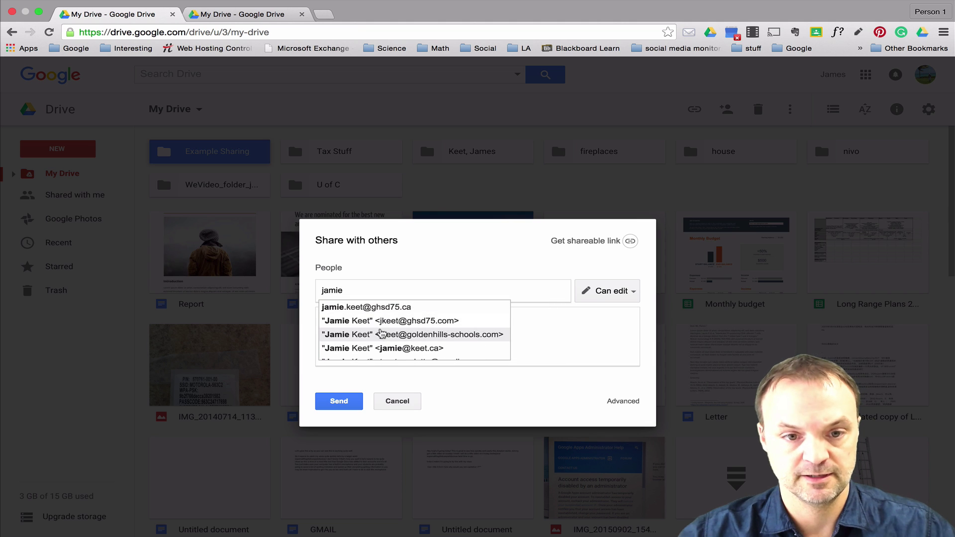
pyautogui.click(382, 348)
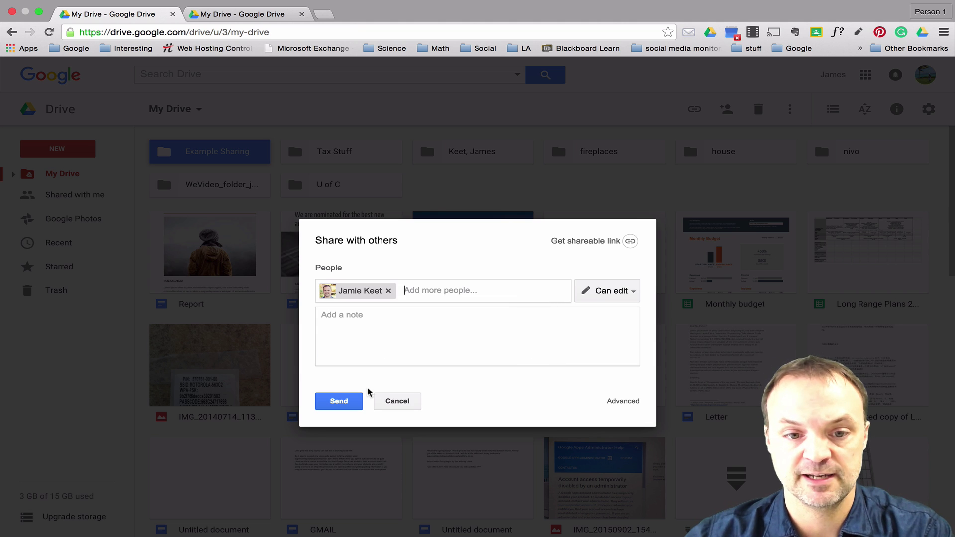
pyautogui.click(344, 408)
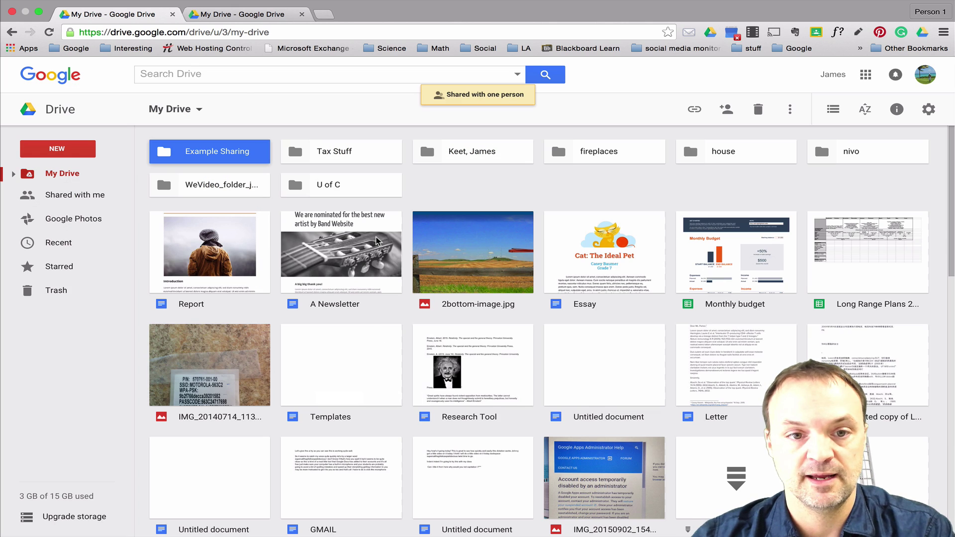
pyautogui.click(228, 21)
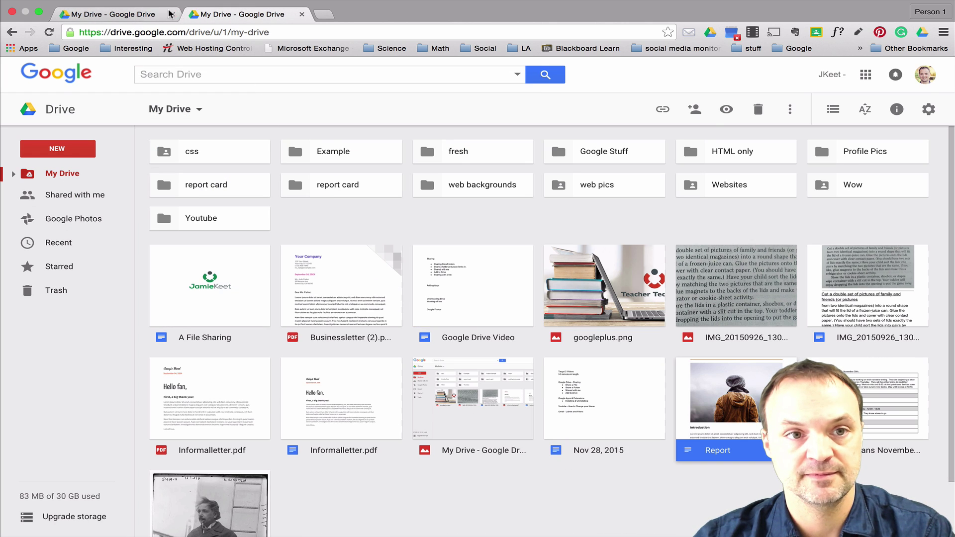
# On the recipient's account, move the shared Example Sharing folder into My Drive.
pyautogui.click(142, 13)
pyautogui.click(245, 9)
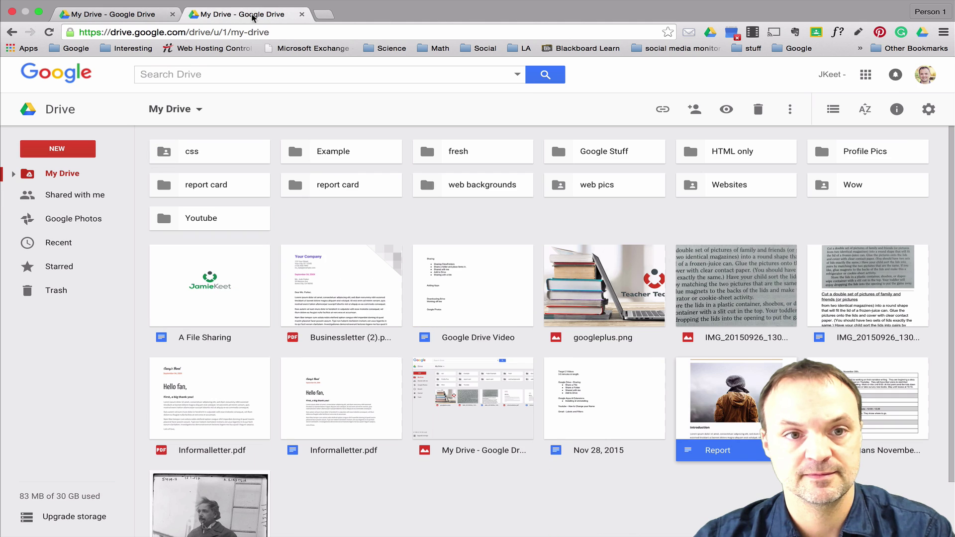
pyautogui.click(64, 196)
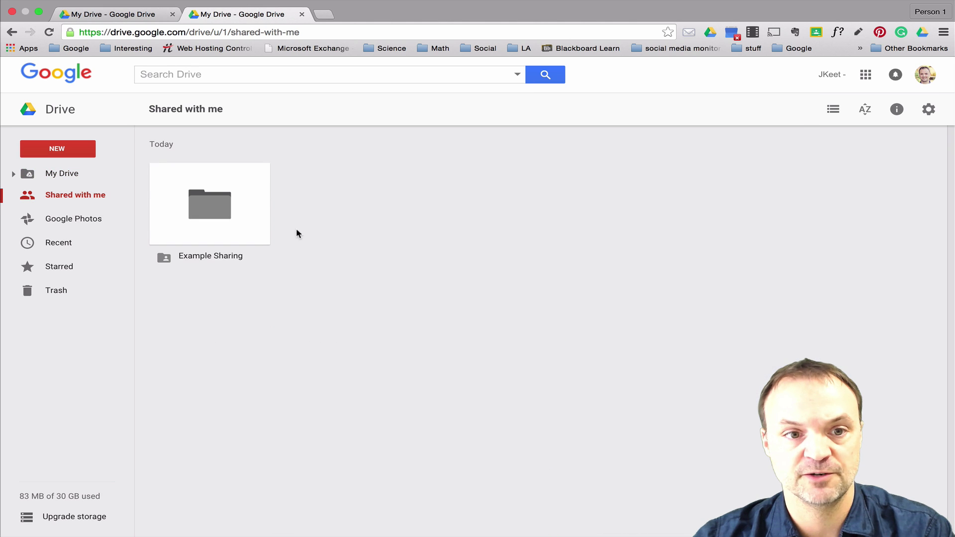
pyautogui.doubleClick(200, 219)
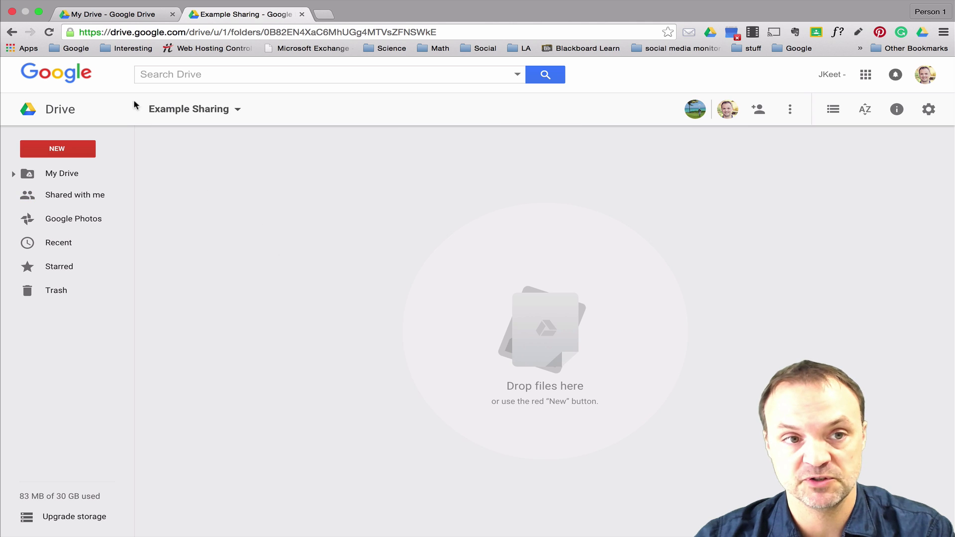
pyautogui.click(12, 32)
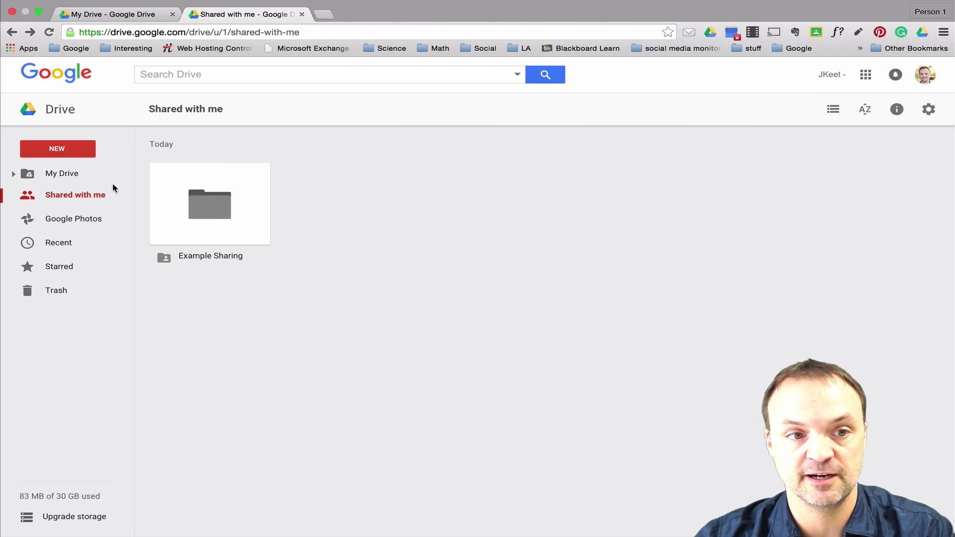
pyautogui.rightClick(203, 215)
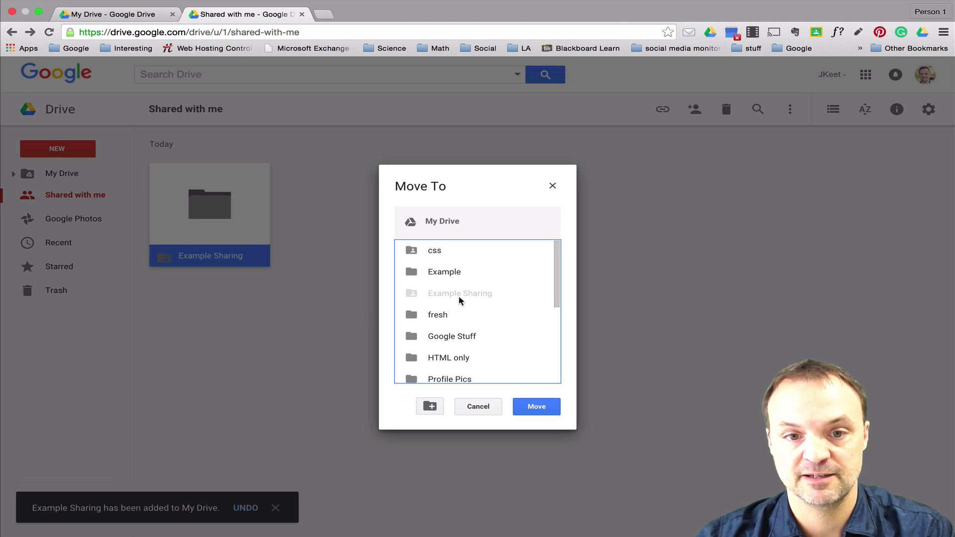
pyautogui.click(535, 407)
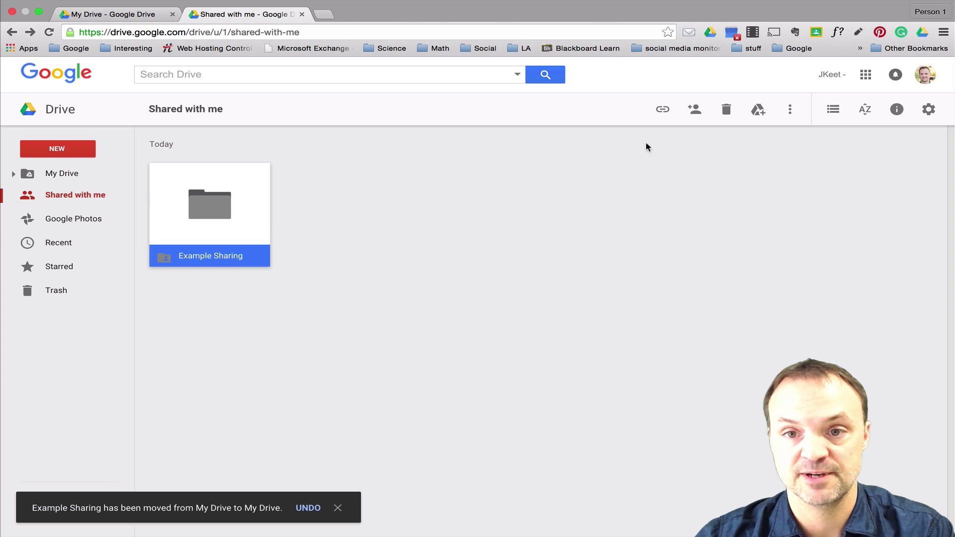
# Remove Example Sharing from Shared with me and check it opens from the recipient's My Drive.
pyautogui.click(726, 109)
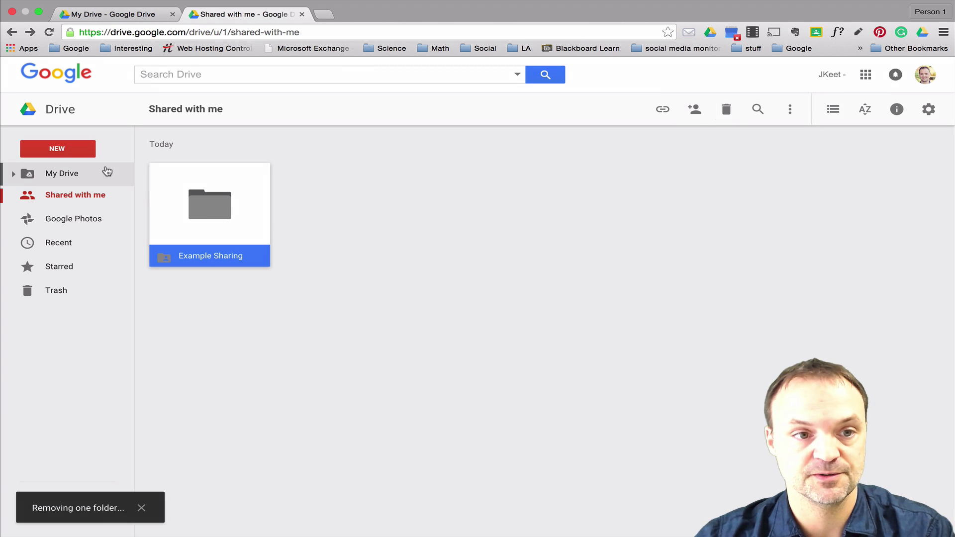
pyautogui.click(57, 174)
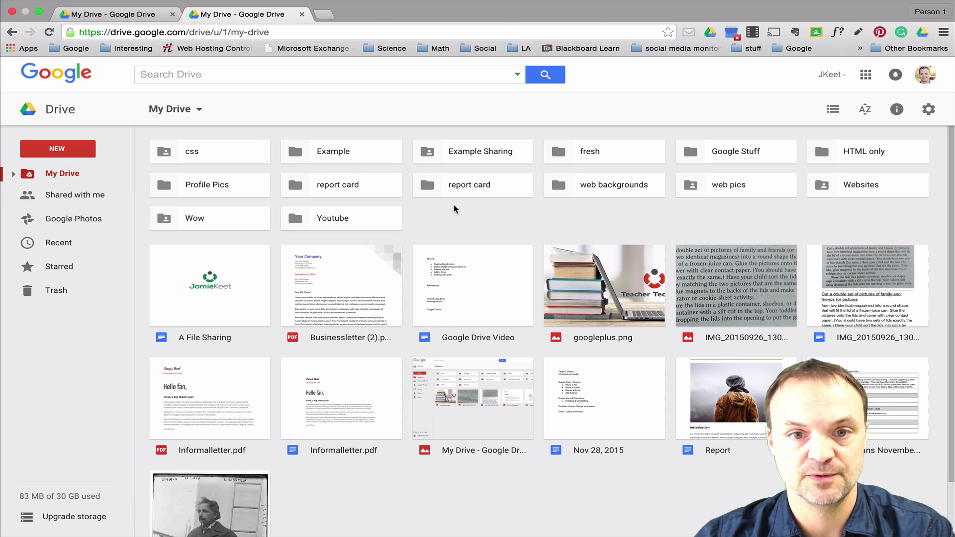
pyautogui.doubleClick(472, 152)
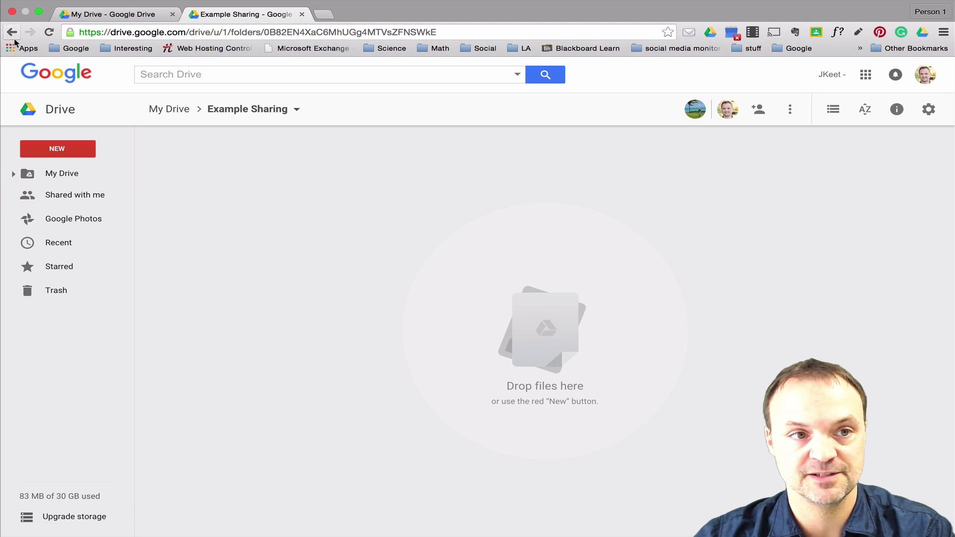
pyautogui.click(13, 34)
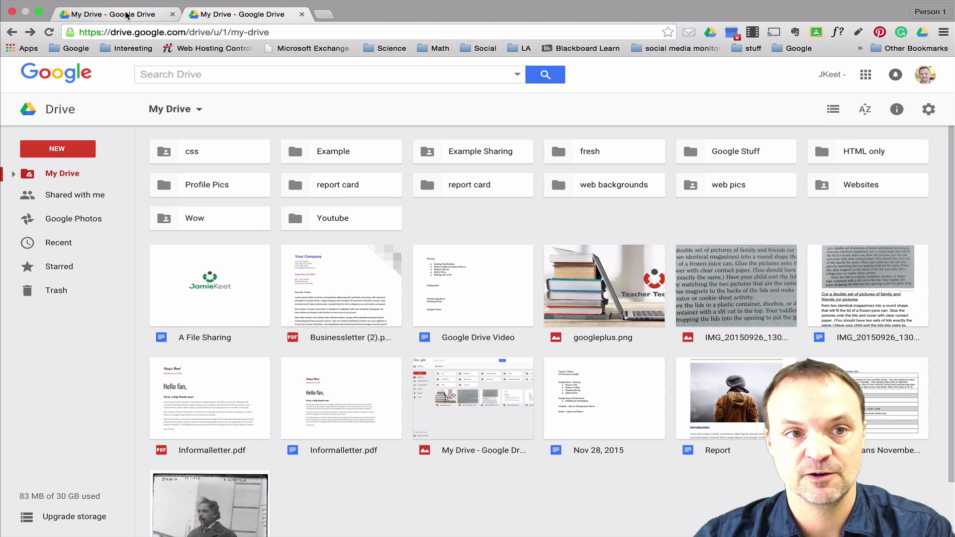
pyautogui.click(164, 15)
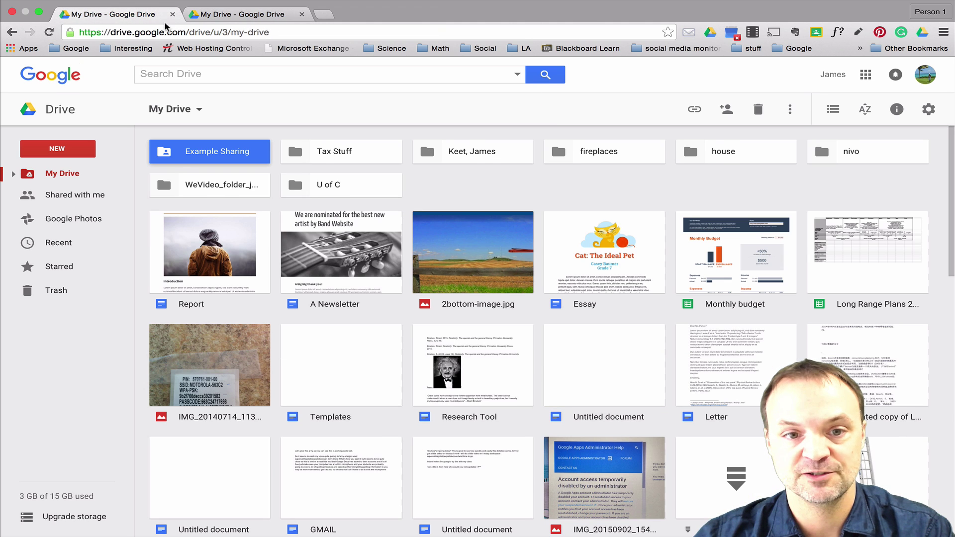
# Inside the Example Sharing folder, start a new Google Slides presentation.
pyautogui.doubleClick(201, 156)
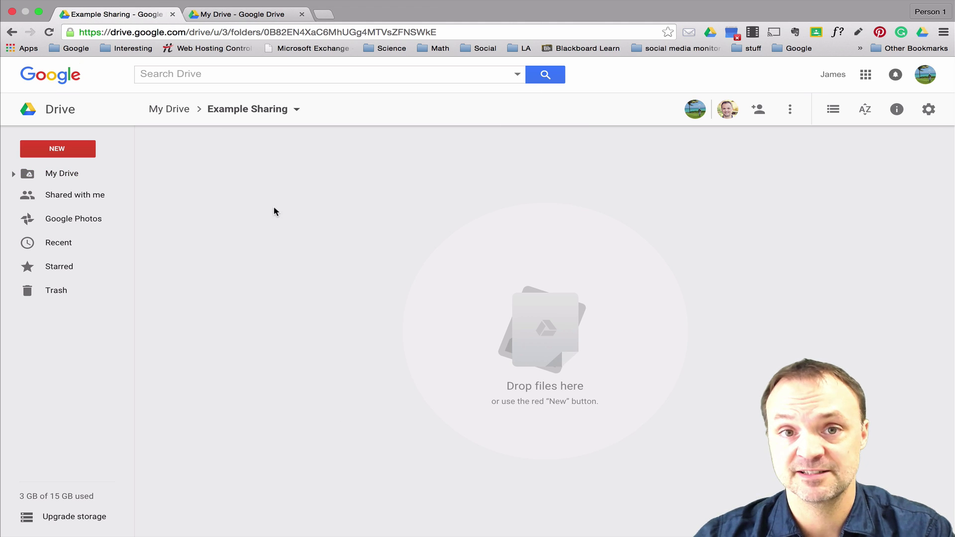
pyautogui.click(57, 149)
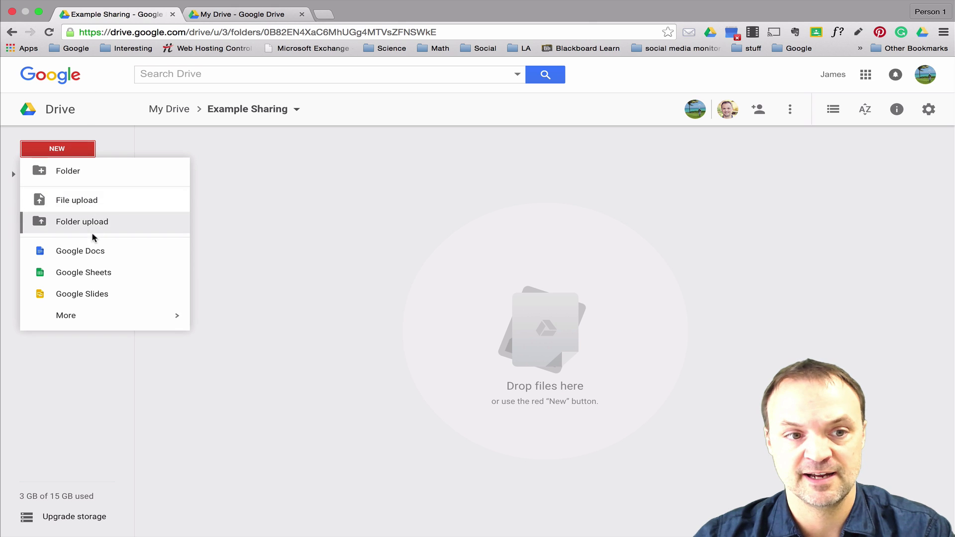
pyautogui.click(95, 296)
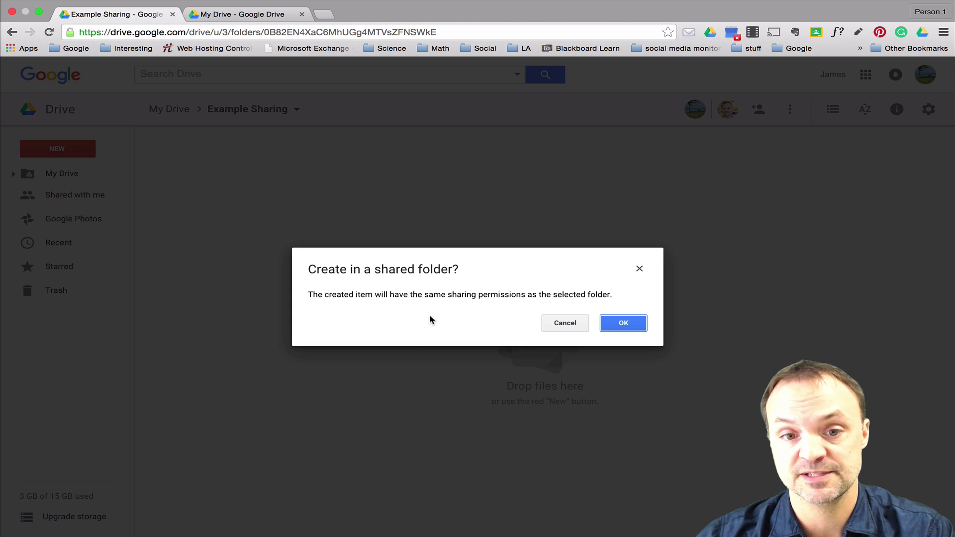
pyautogui.click(427, 321)
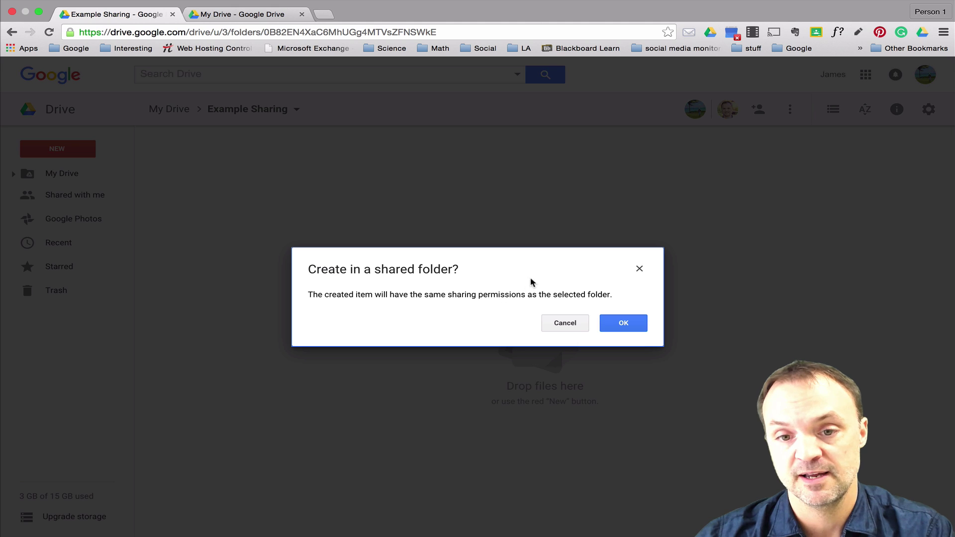
# Accept creating it in the shared folder, title the presentation 'test', and close it.
pyautogui.click(622, 323)
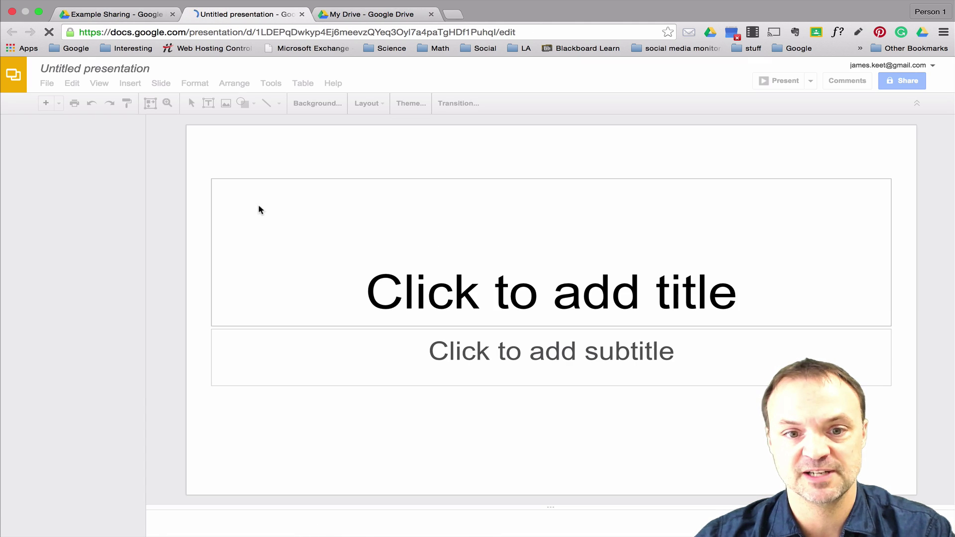
pyautogui.click(107, 64)
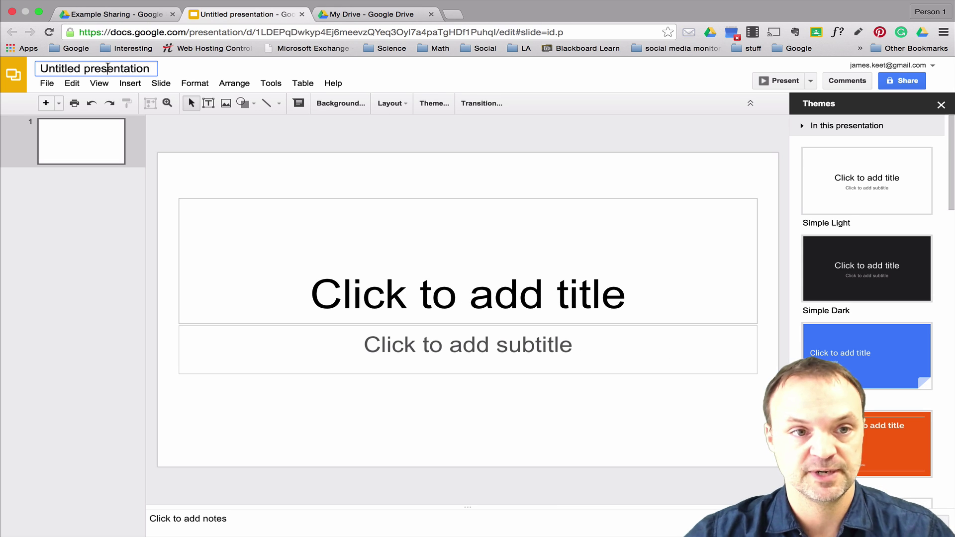
pyautogui.click(108, 66)
pyautogui.write('test')
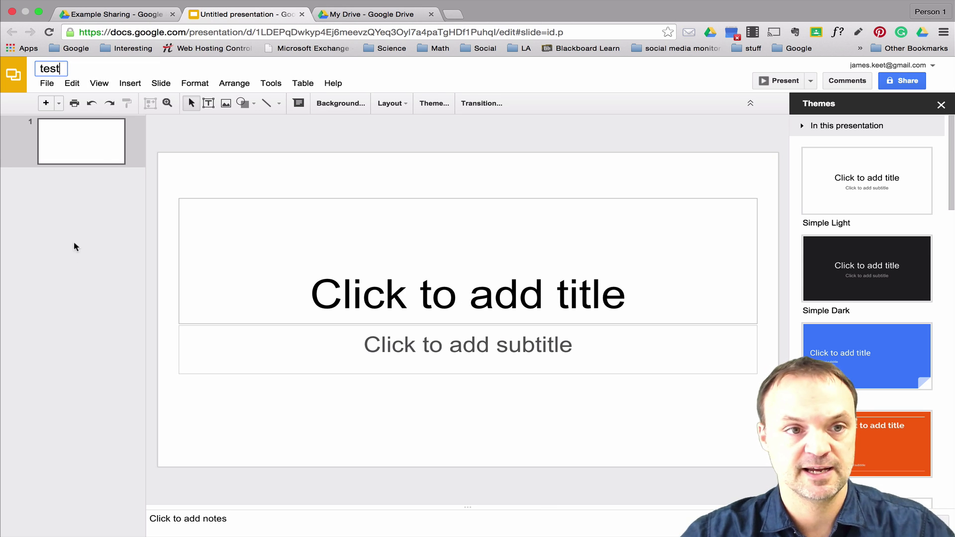
pyautogui.click(73, 251)
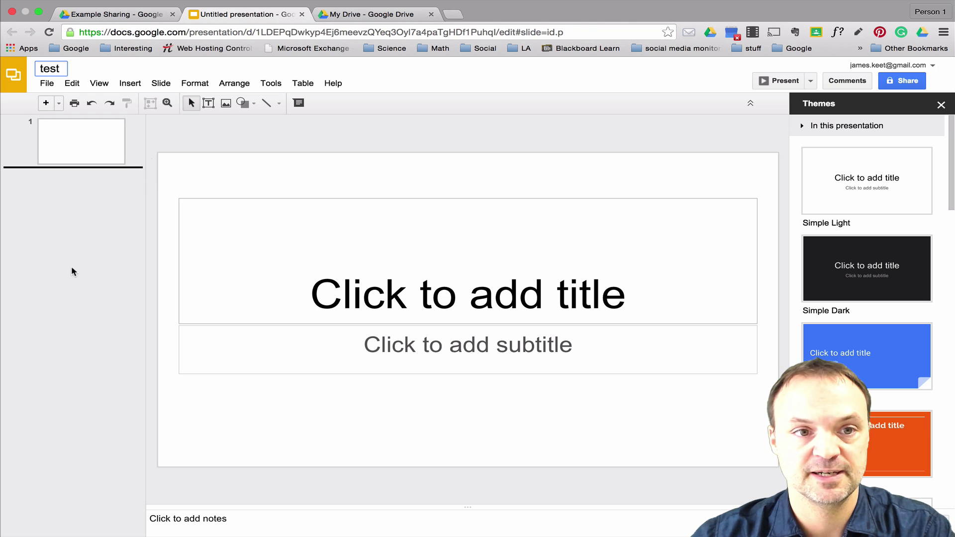
pyautogui.press('Return')
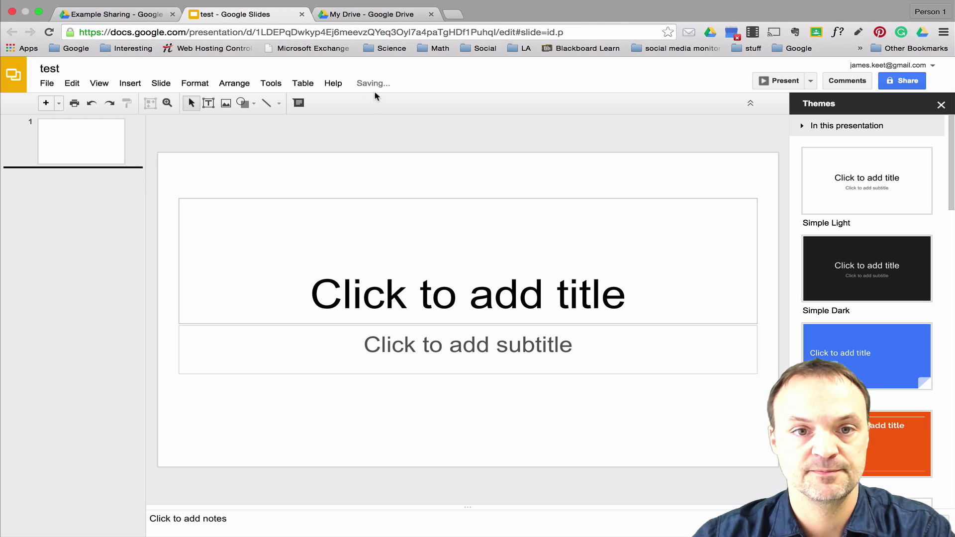
pyautogui.click(302, 14)
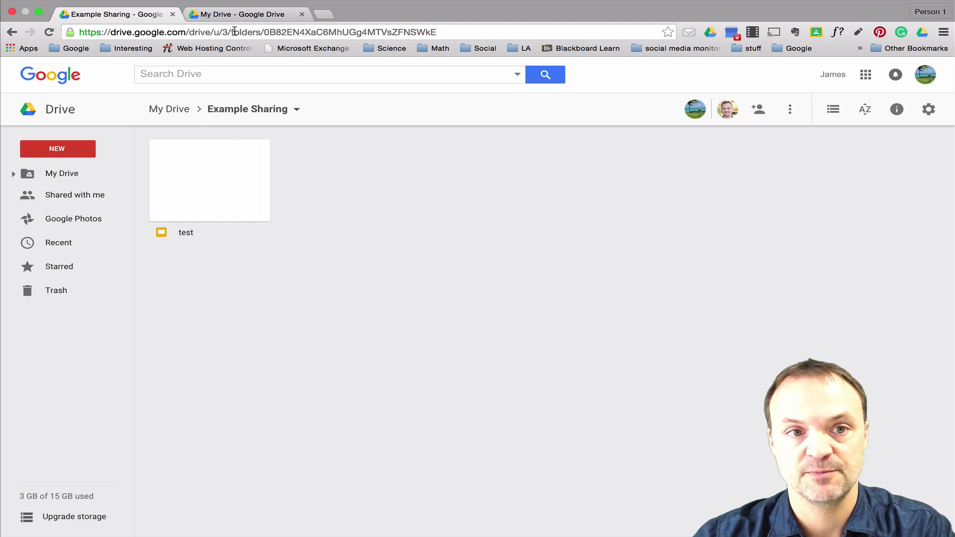
# From the recipient's Drive, open the 'test' presentation inside Example Sharing.
pyautogui.click(242, 17)
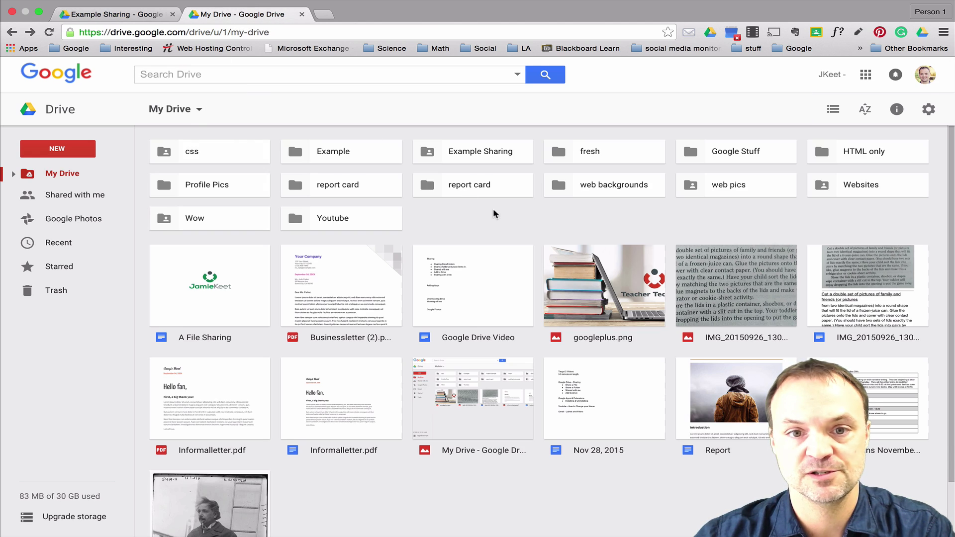
pyautogui.doubleClick(479, 157)
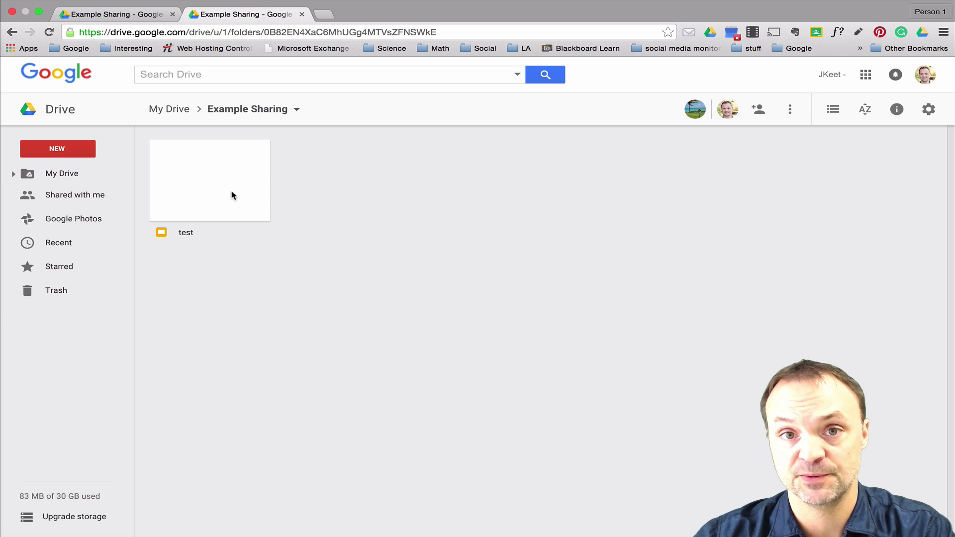
pyautogui.click(211, 174)
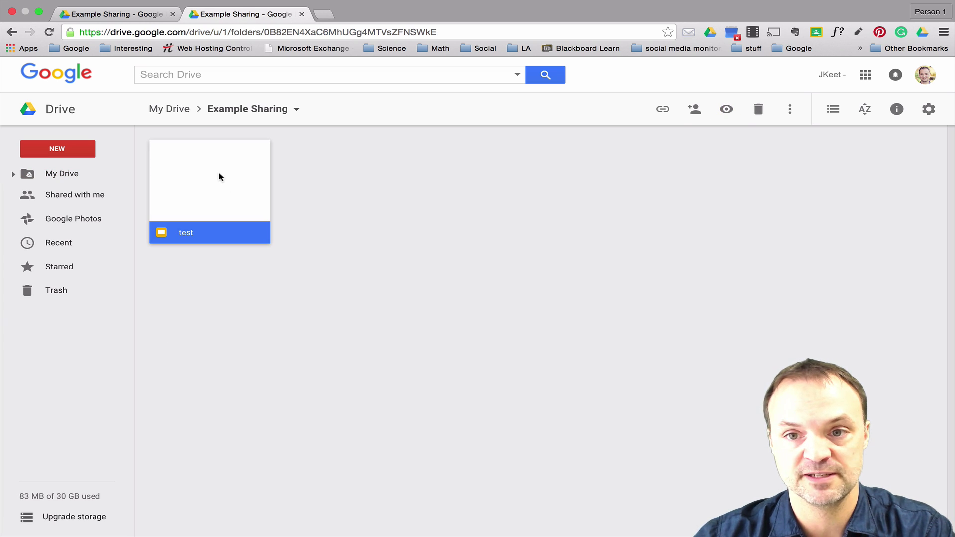
pyautogui.doubleClick(219, 172)
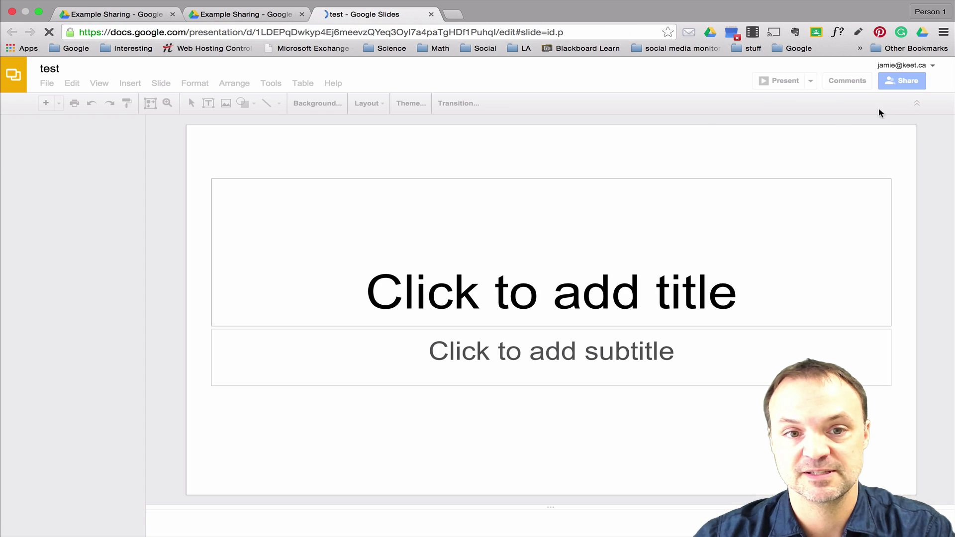
# Check the test presentation's advanced sharing settings, confirming the recipient can edit, then close them.
pyautogui.click(893, 87)
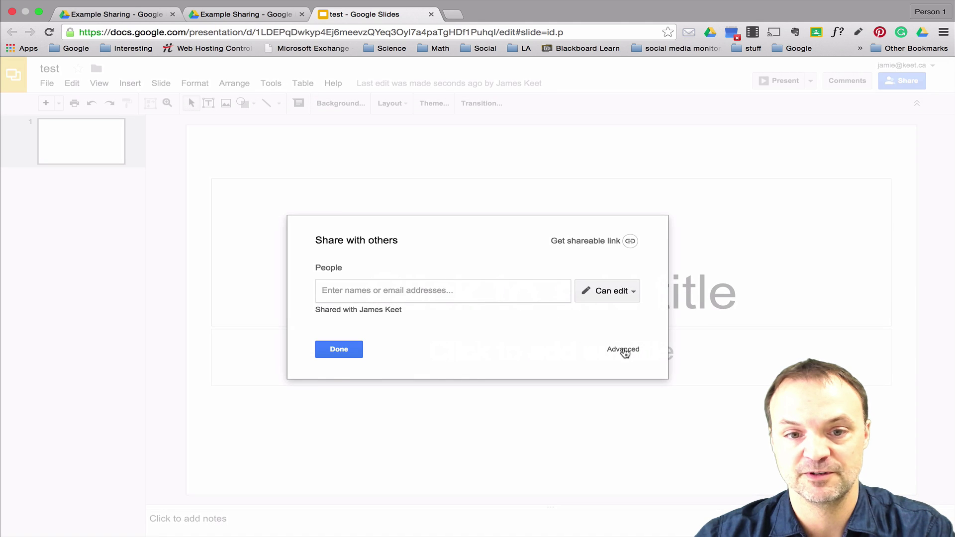
pyautogui.click(624, 350)
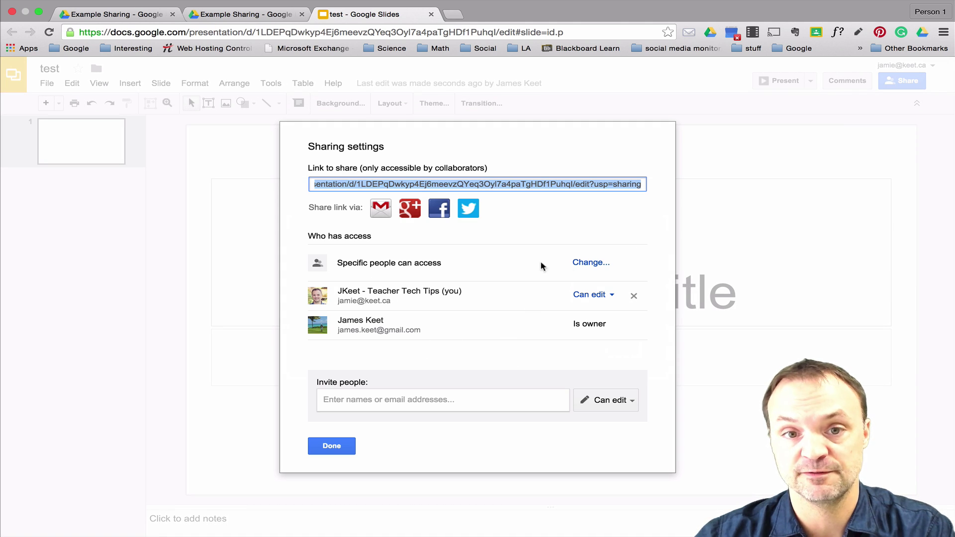
pyautogui.click(331, 446)
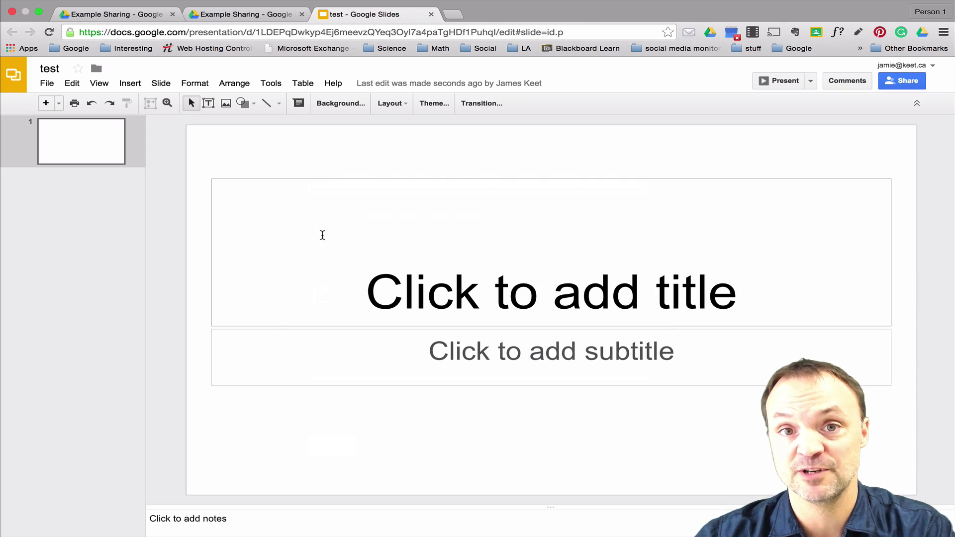
# Close the test presentation and select the Example Sharing folder in the owner's My Drive.
pyautogui.click(431, 15)
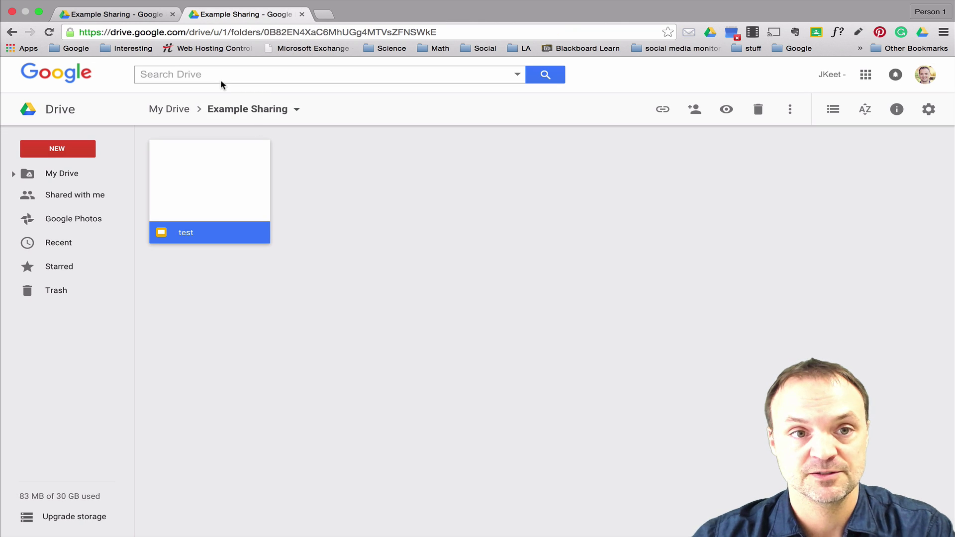
pyautogui.click(145, 17)
pyautogui.click(246, 16)
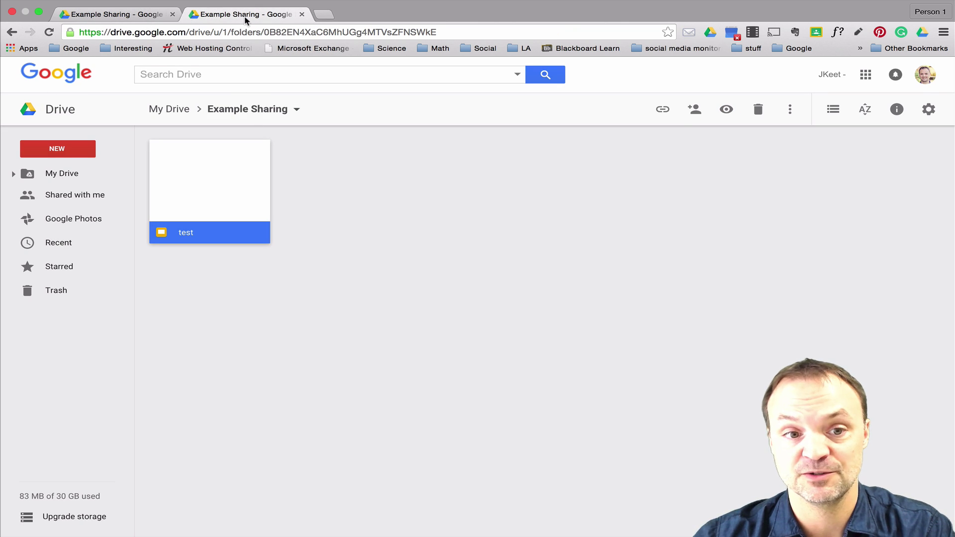
pyautogui.click(117, 15)
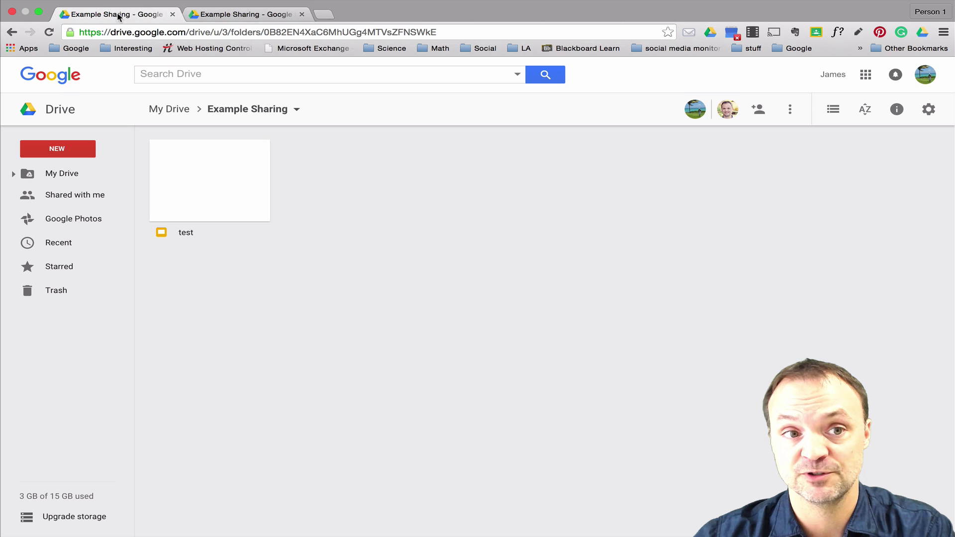
pyautogui.click(73, 177)
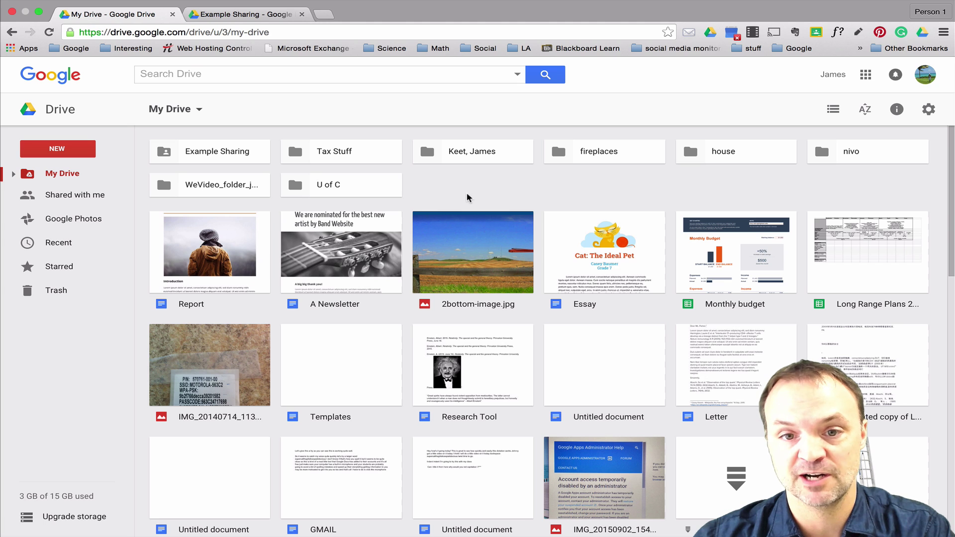
pyautogui.click(233, 154)
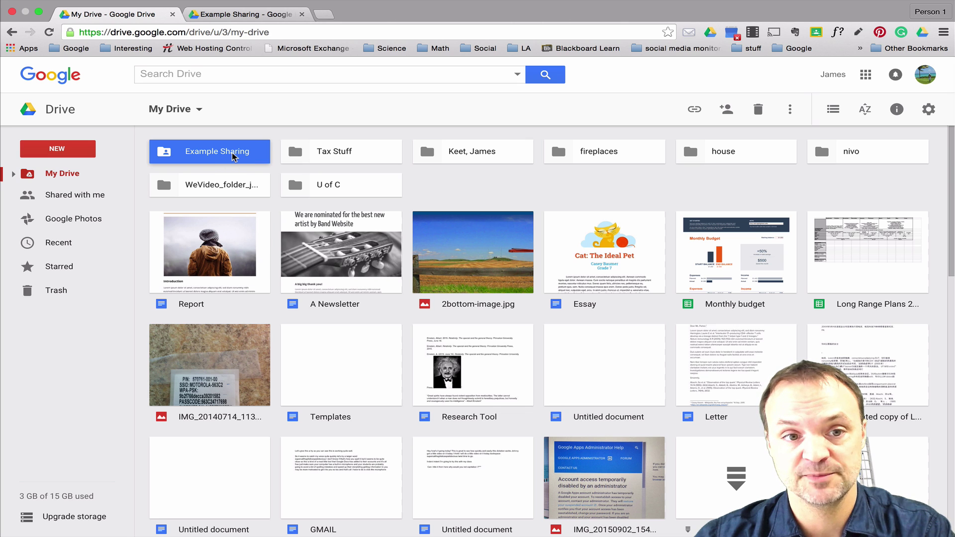
# Change Example Sharing's link access to Public on the web and save it.
pyautogui.rightClick(234, 157)
pyautogui.click(272, 218)
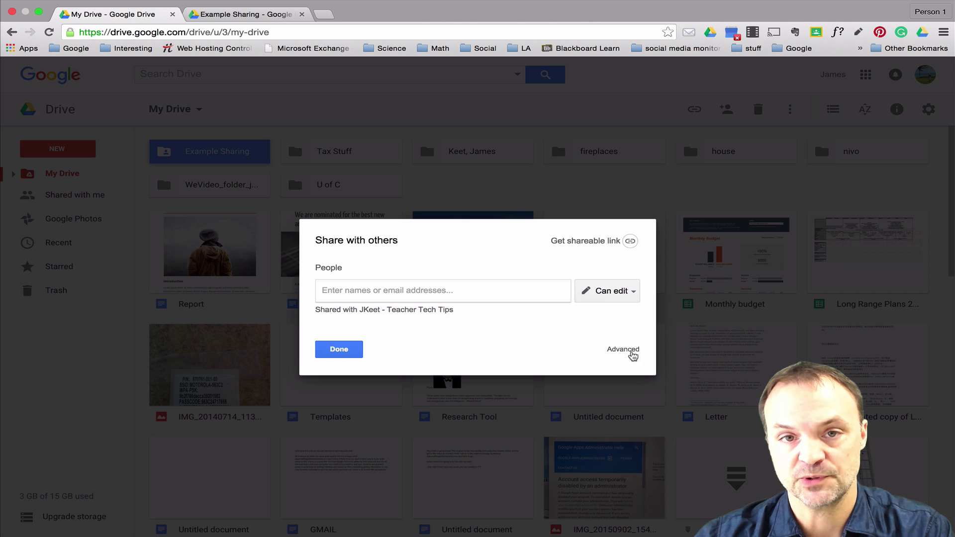
pyautogui.click(627, 350)
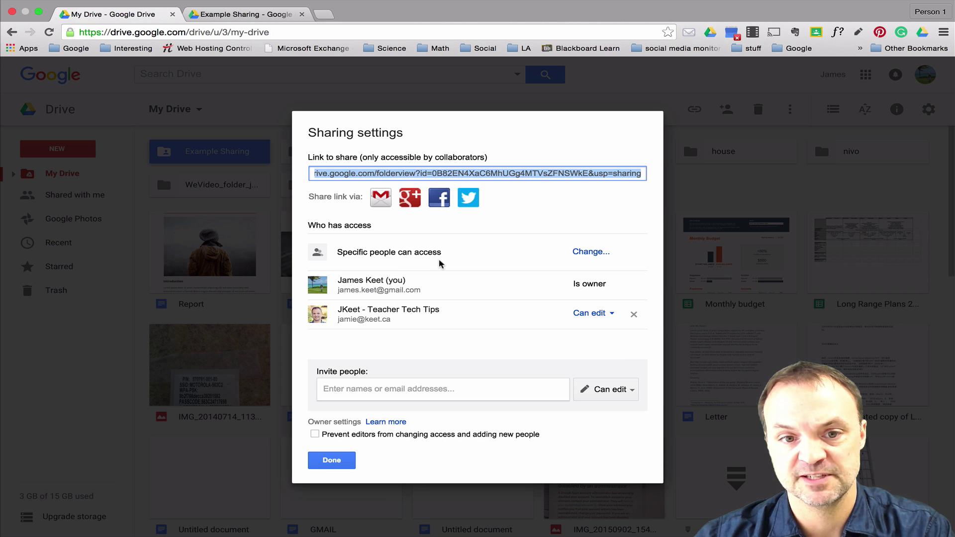
pyautogui.click(595, 254)
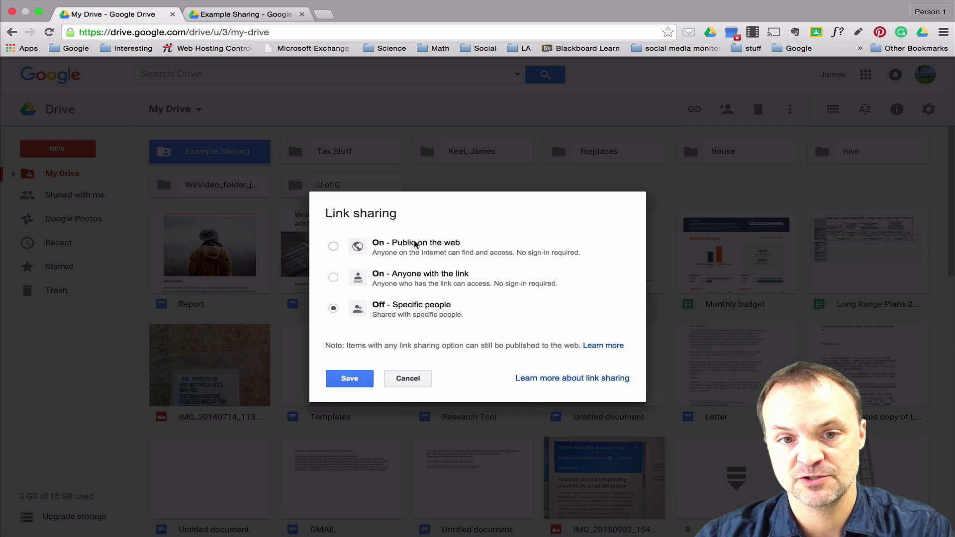
pyautogui.click(334, 247)
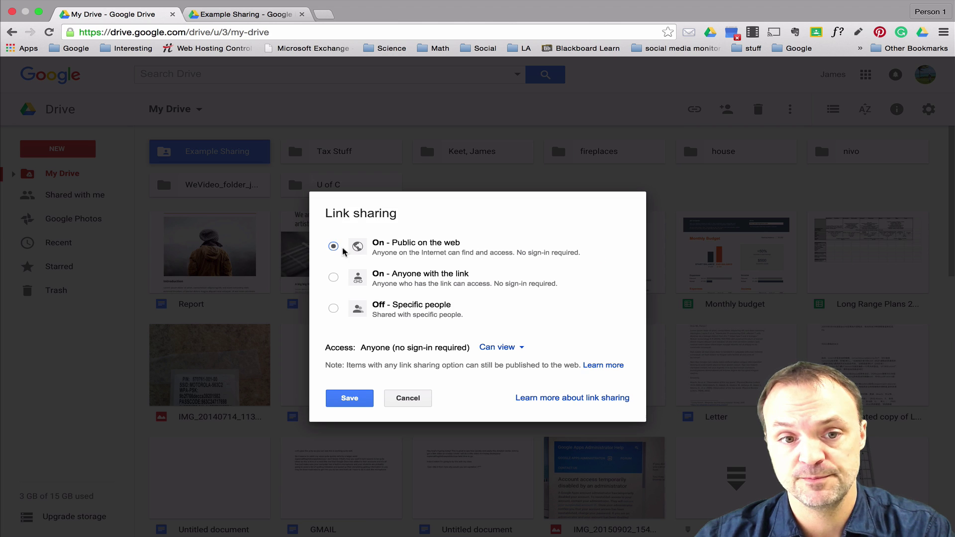
pyautogui.click(350, 398)
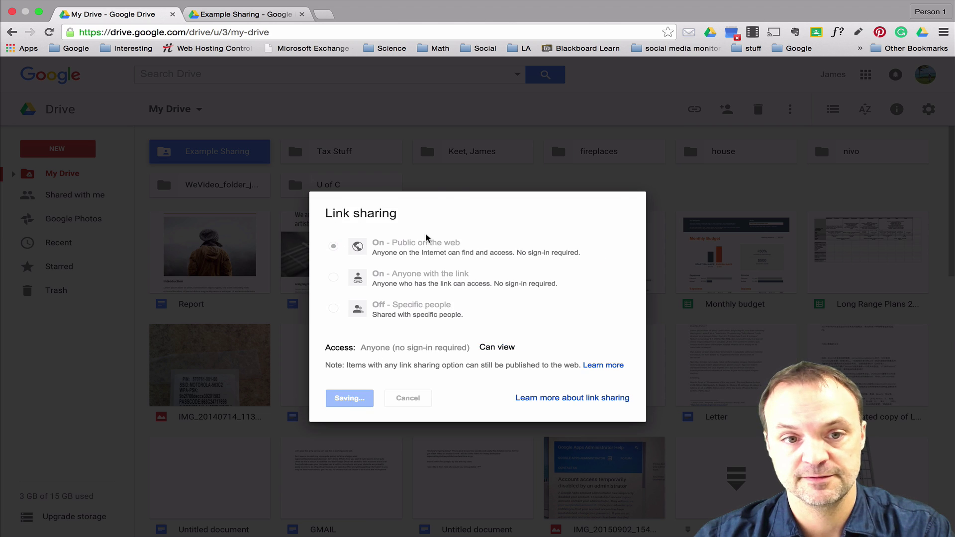
pyautogui.click(335, 461)
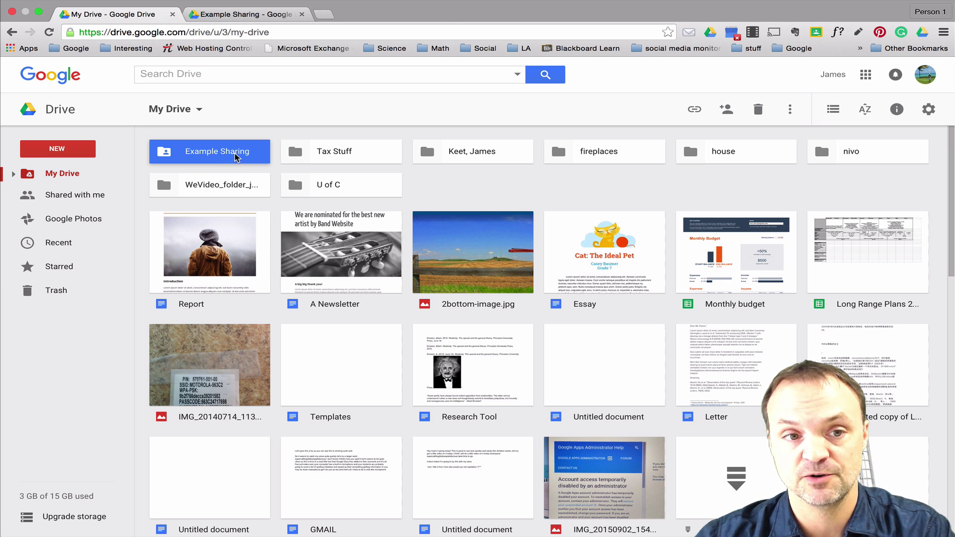
# Copy the Example Sharing folder's public link from its sharing settings and open a new tab.
pyautogui.rightClick(232, 158)
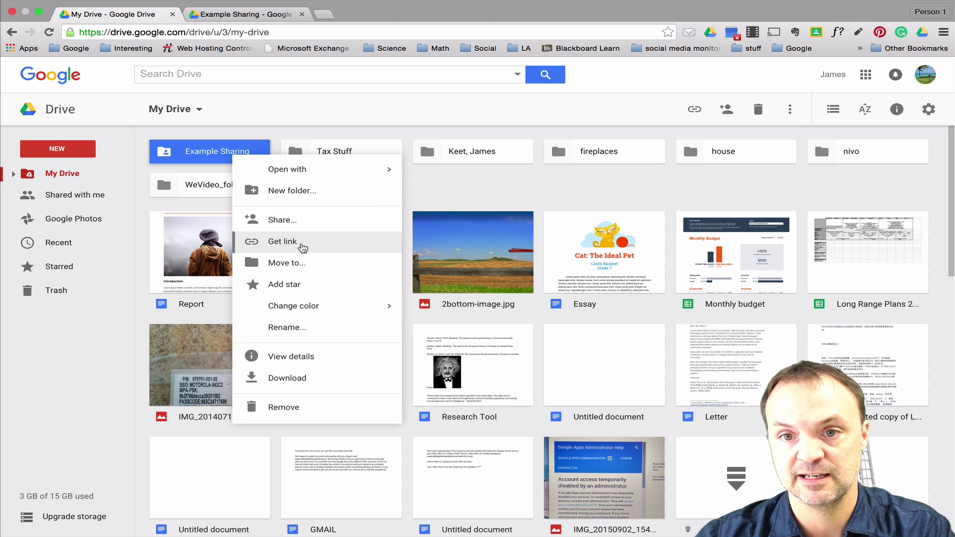
pyautogui.click(695, 110)
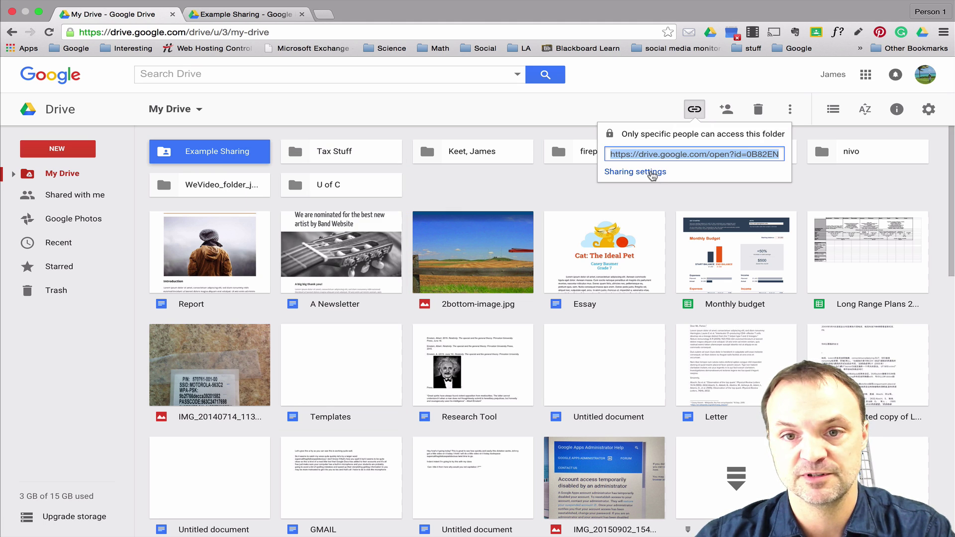
pyautogui.click(651, 173)
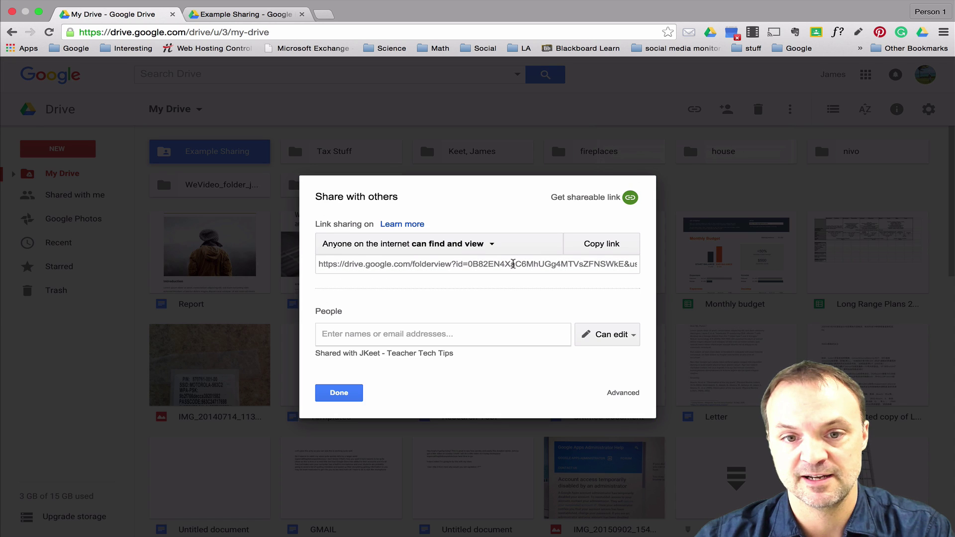
pyautogui.click(601, 245)
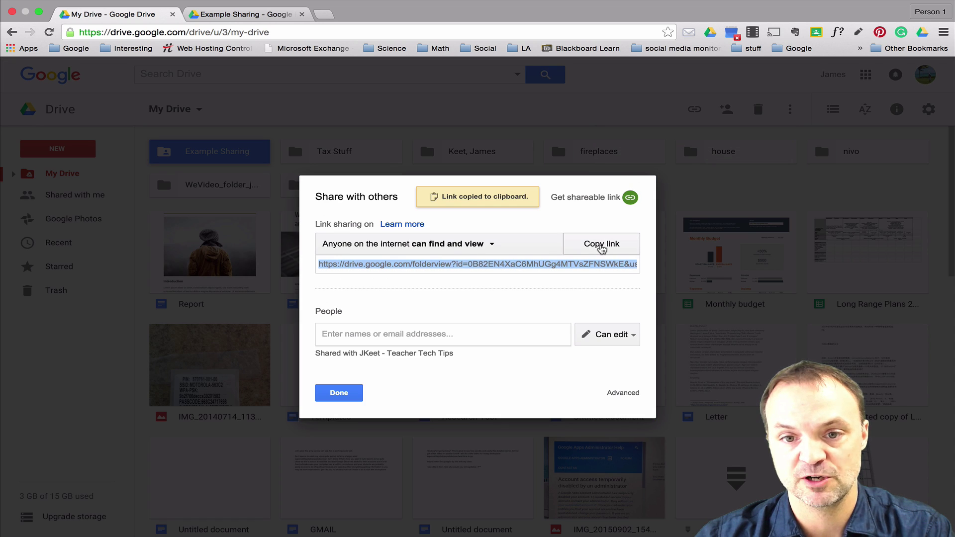
pyautogui.click(322, 15)
# Load the pasted folder link, preview the test file in the public folder, and close that tab.
pyautogui.rightClick(312, 34)
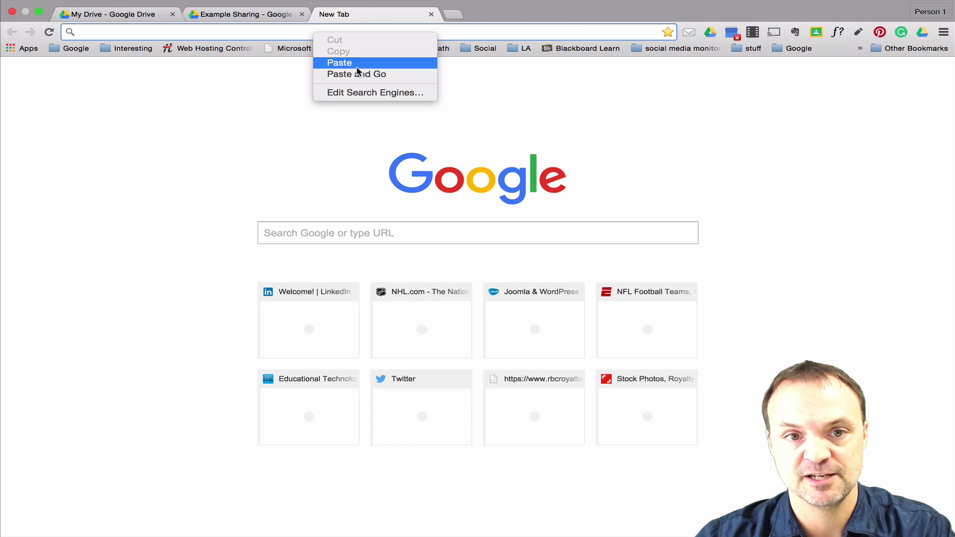
pyautogui.click(358, 63)
pyautogui.press('Return')
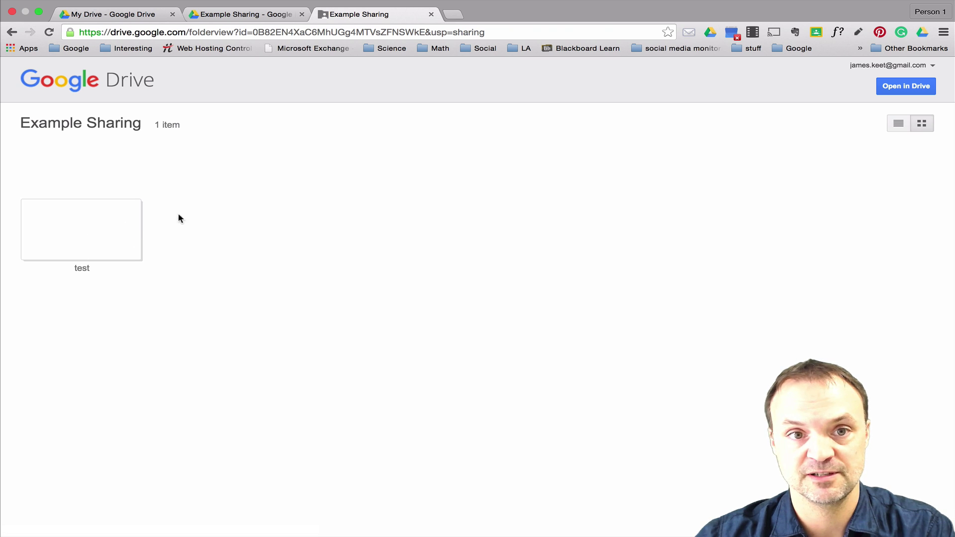
pyautogui.click(112, 237)
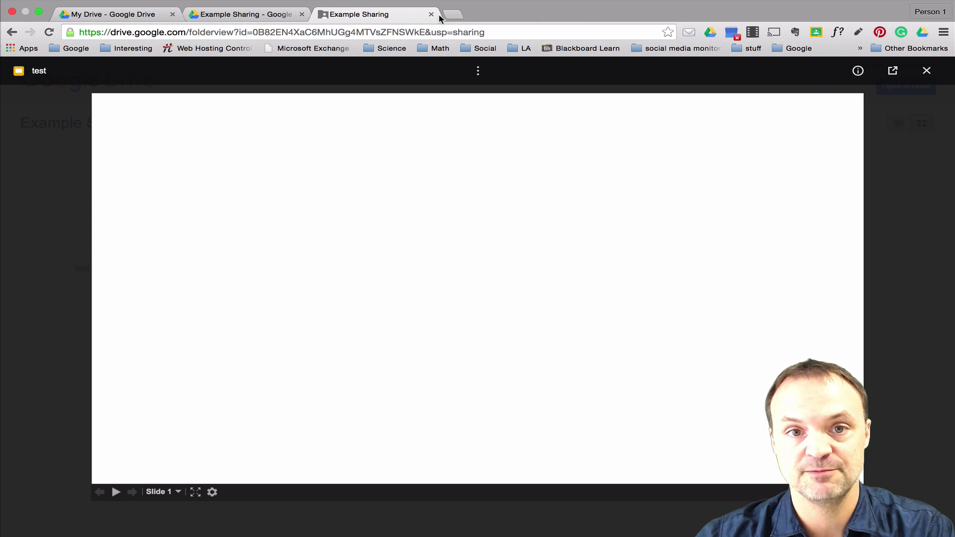
pyautogui.click(432, 14)
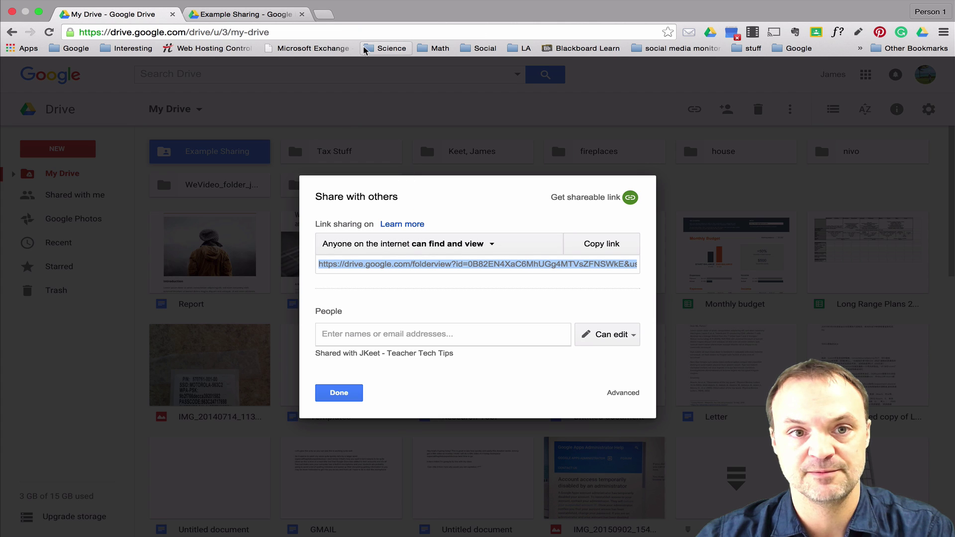
# Load the folder link again in another new tab, then return to the recipient's Example Sharing tab.
pyautogui.click(324, 15)
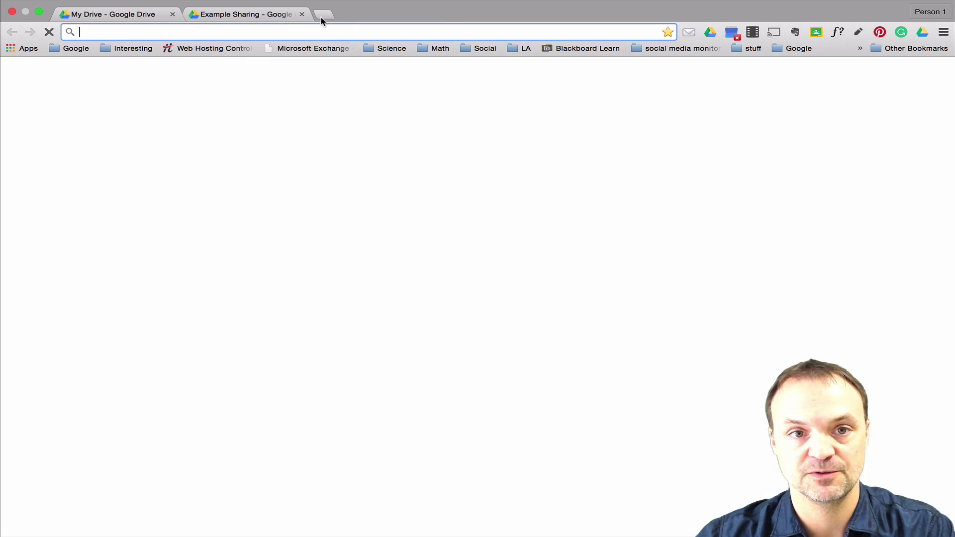
pyautogui.rightClick(314, 32)
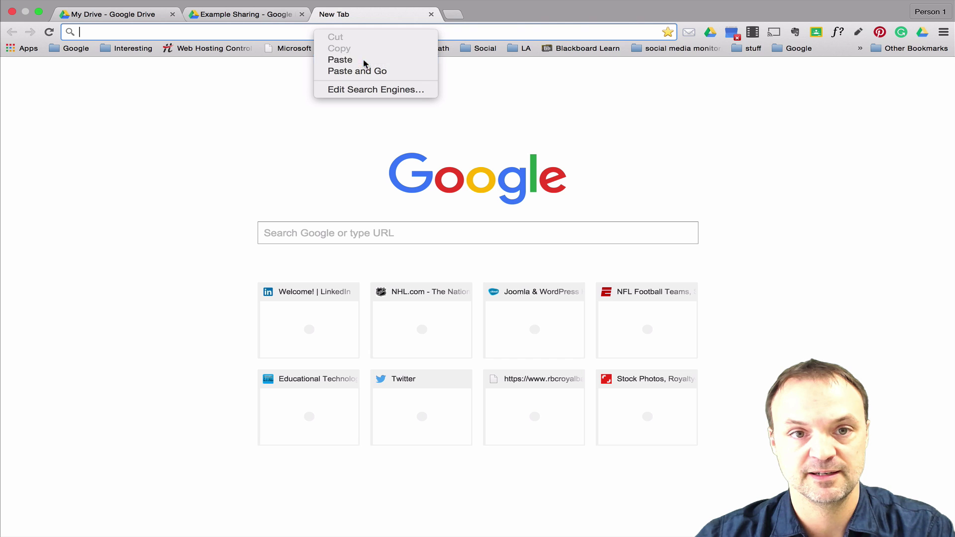
pyautogui.click(363, 60)
pyautogui.press('Return')
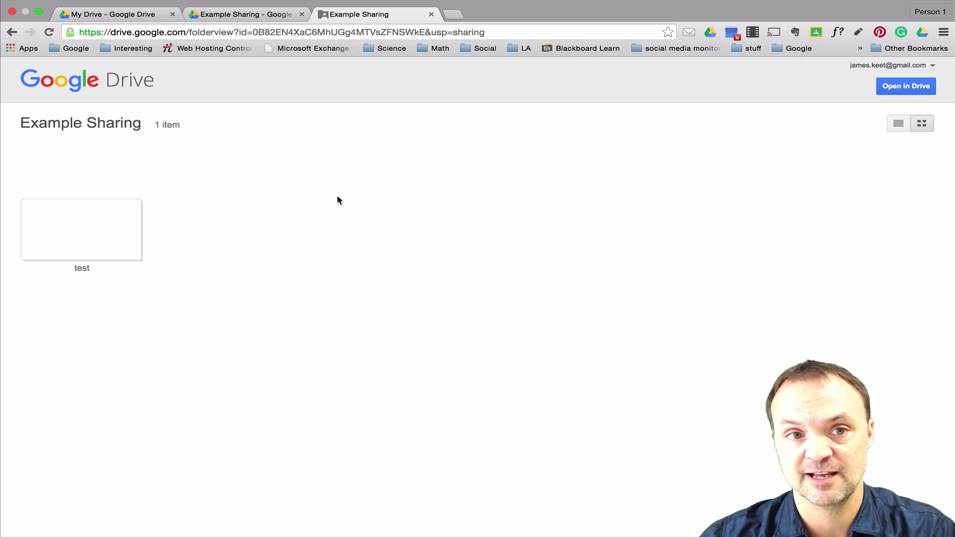
pyautogui.click(247, 13)
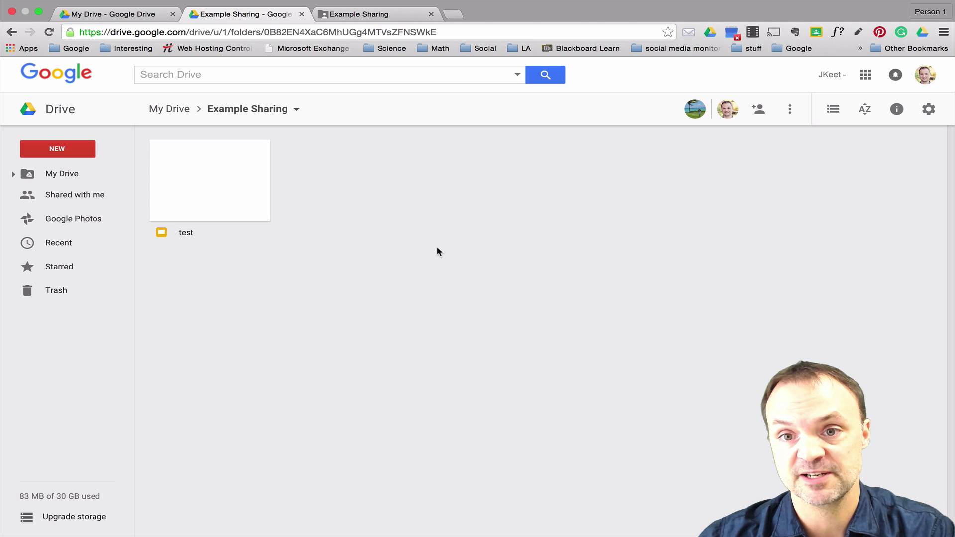